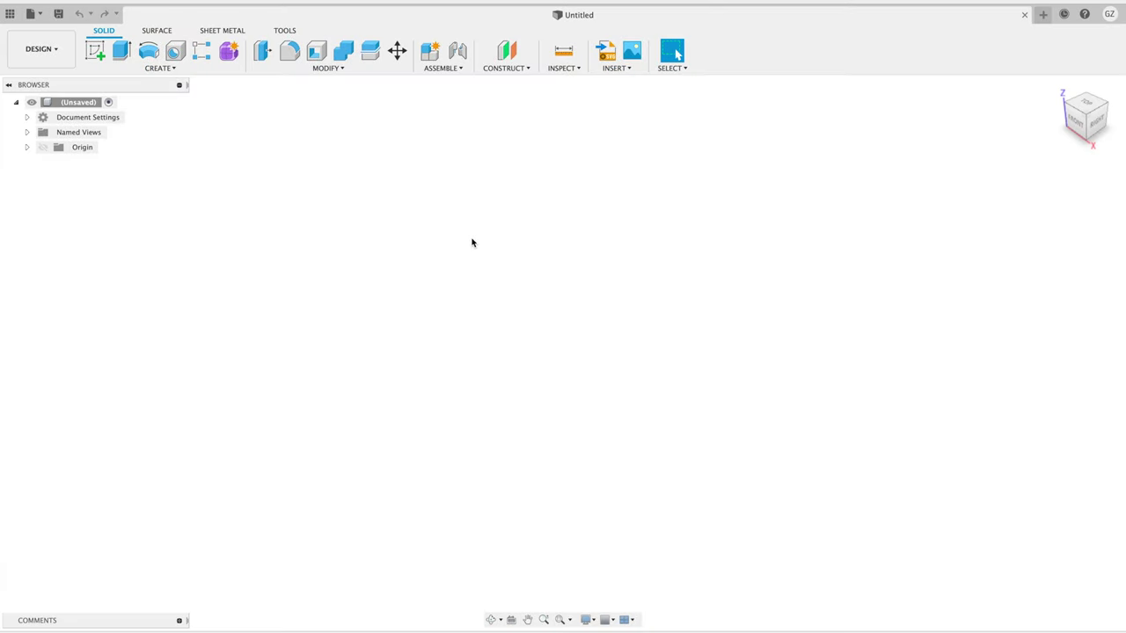
# Launch the SpurGear script from the Scripts and Add-Ins list under Tools.
pyautogui.click(284, 31)
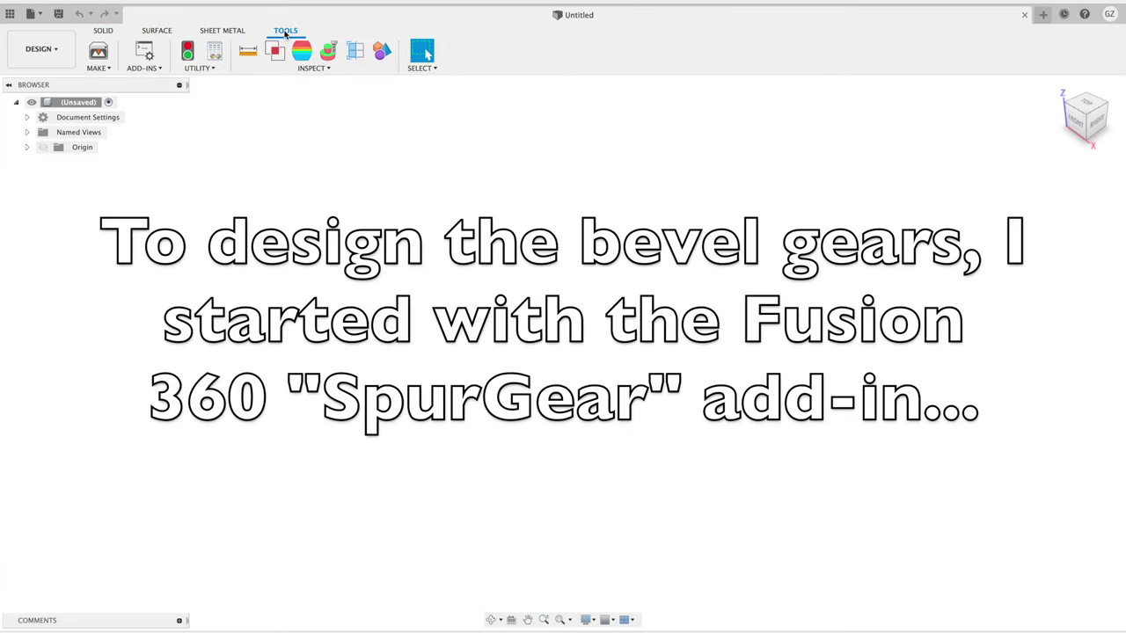
pyautogui.click(144, 53)
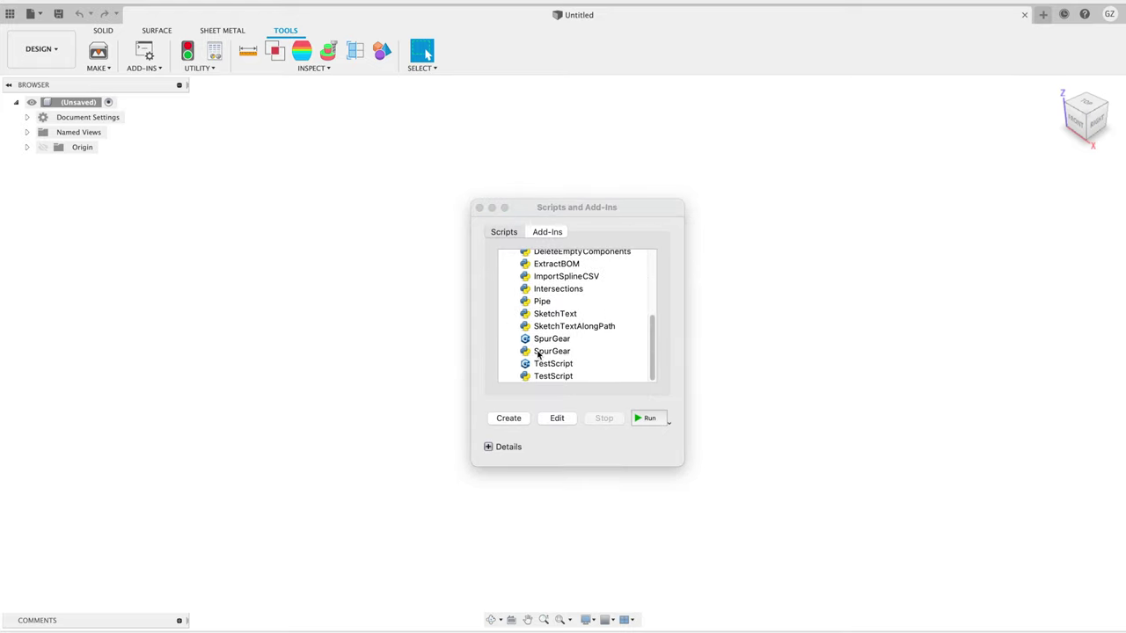
pyautogui.click(551, 352)
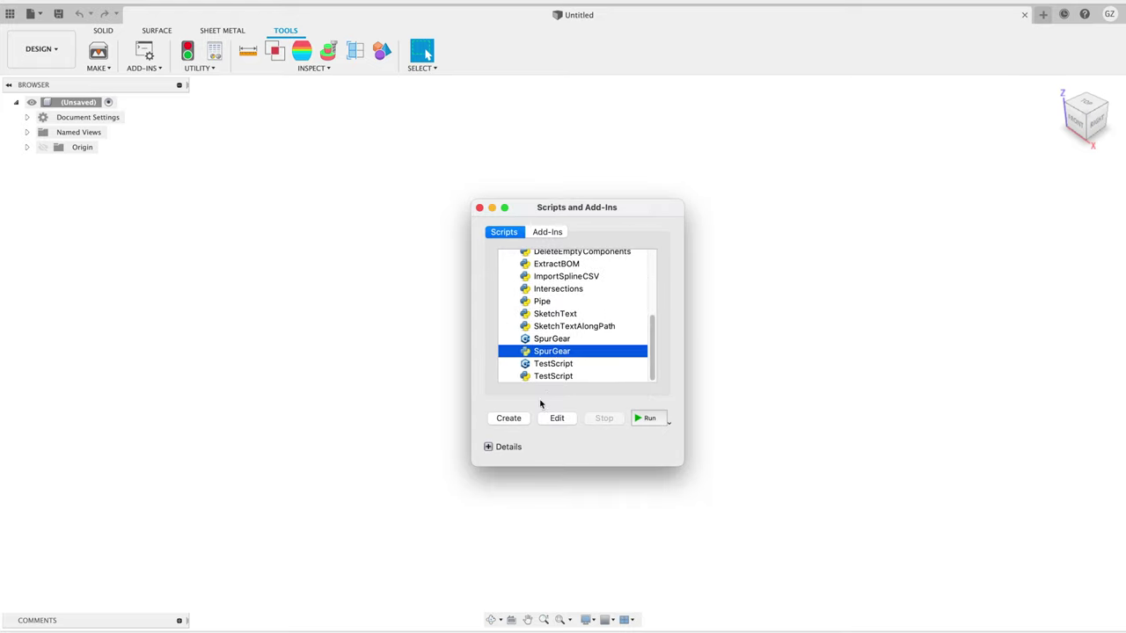
pyautogui.doubleClick(562, 355)
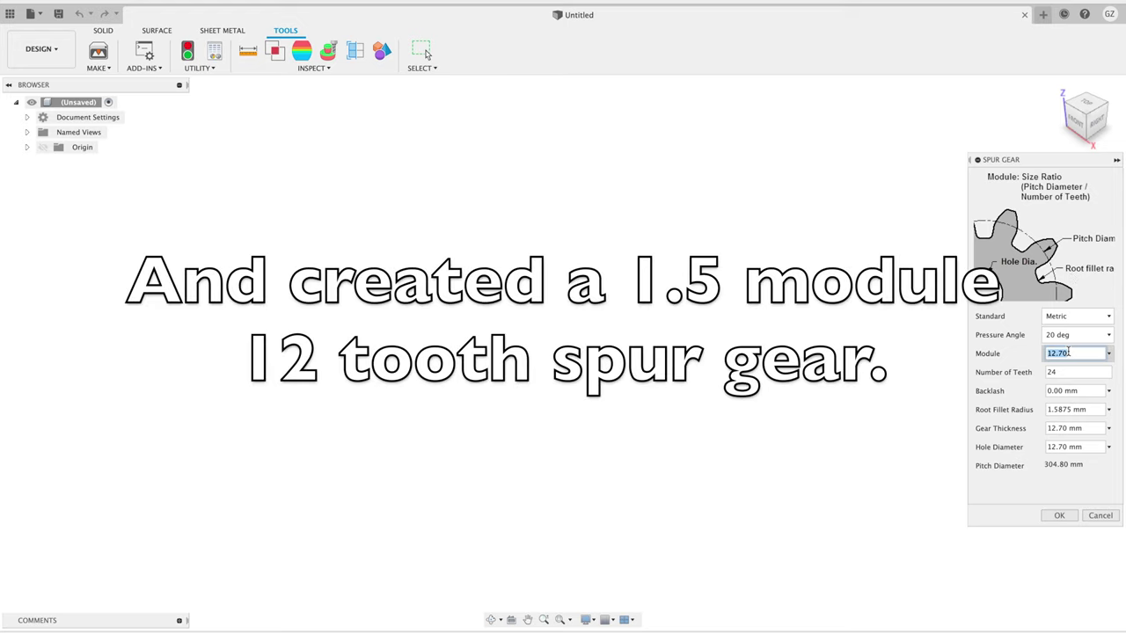
# Generate a 12-tooth, module 1.5 gear: backlash 0.5 mm, root fillet 0.8, thickness 4, hole 4.
pyautogui.write('5')
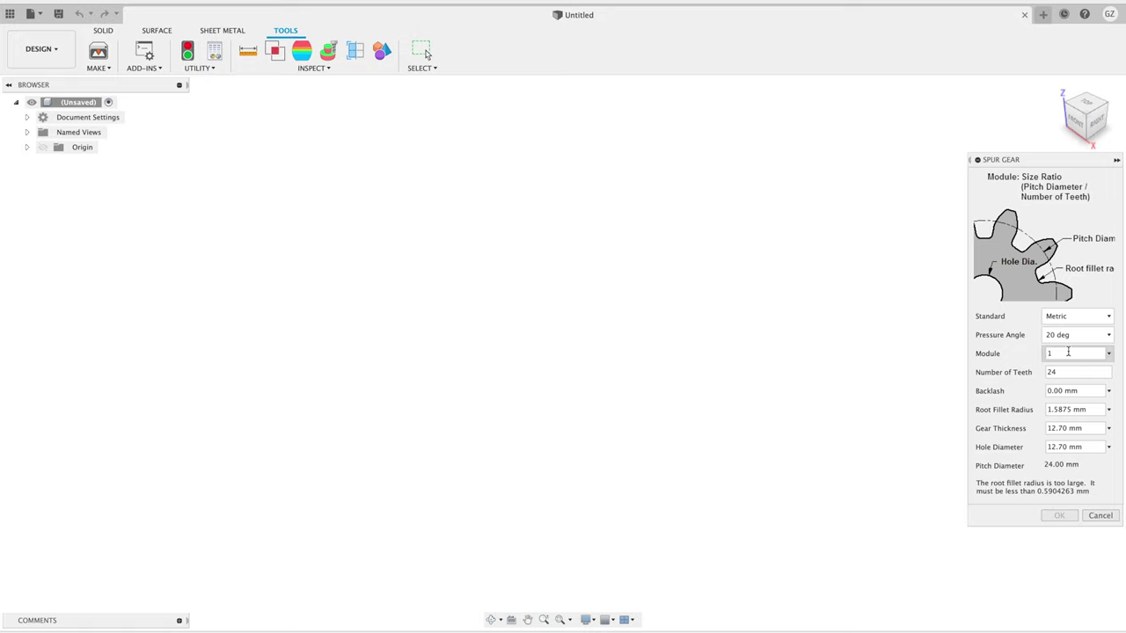
pyautogui.write('.1')
pyautogui.press('Tab')
pyautogui.press('Tab')
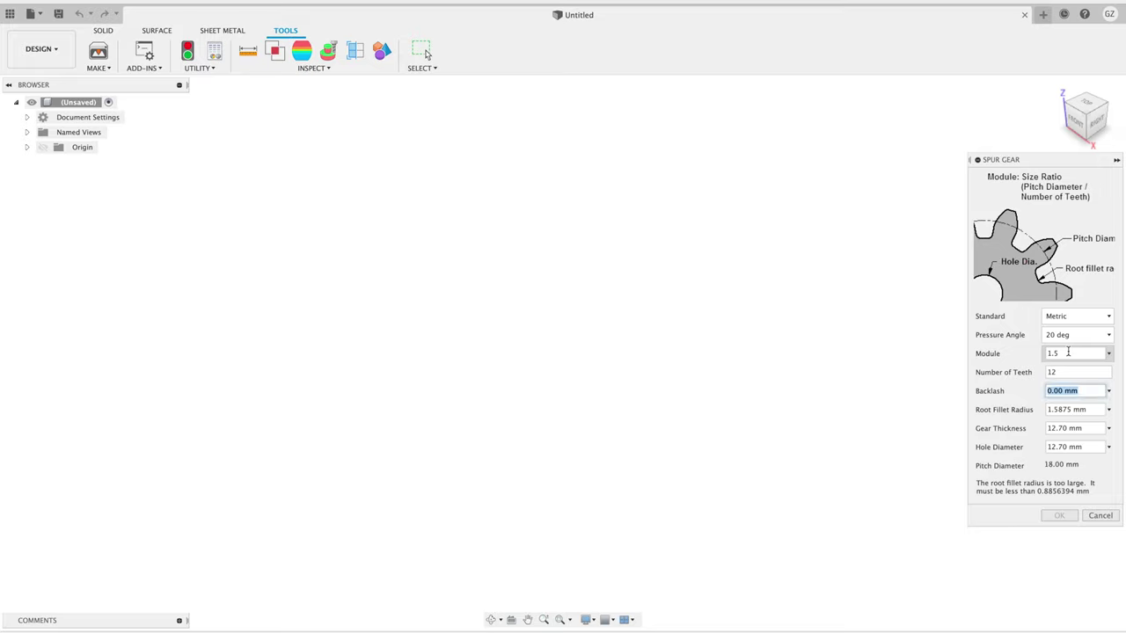
pyautogui.press('Tab')
pyautogui.write('.8')
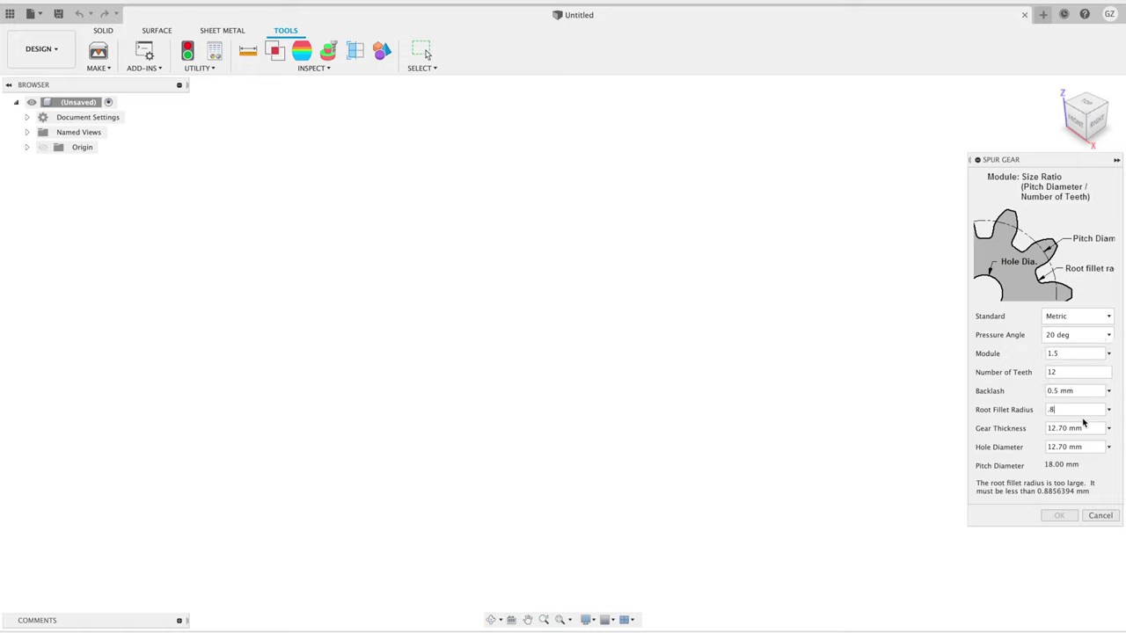
pyautogui.press('Tab')
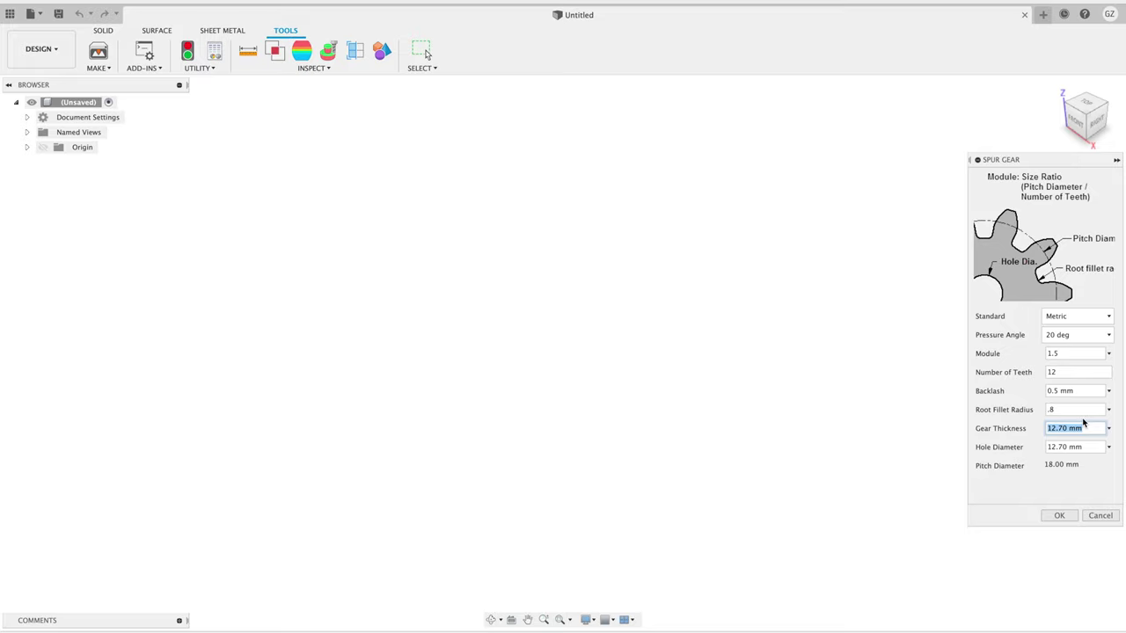
pyautogui.write('4')
pyautogui.press('Tab')
pyautogui.press('Tab')
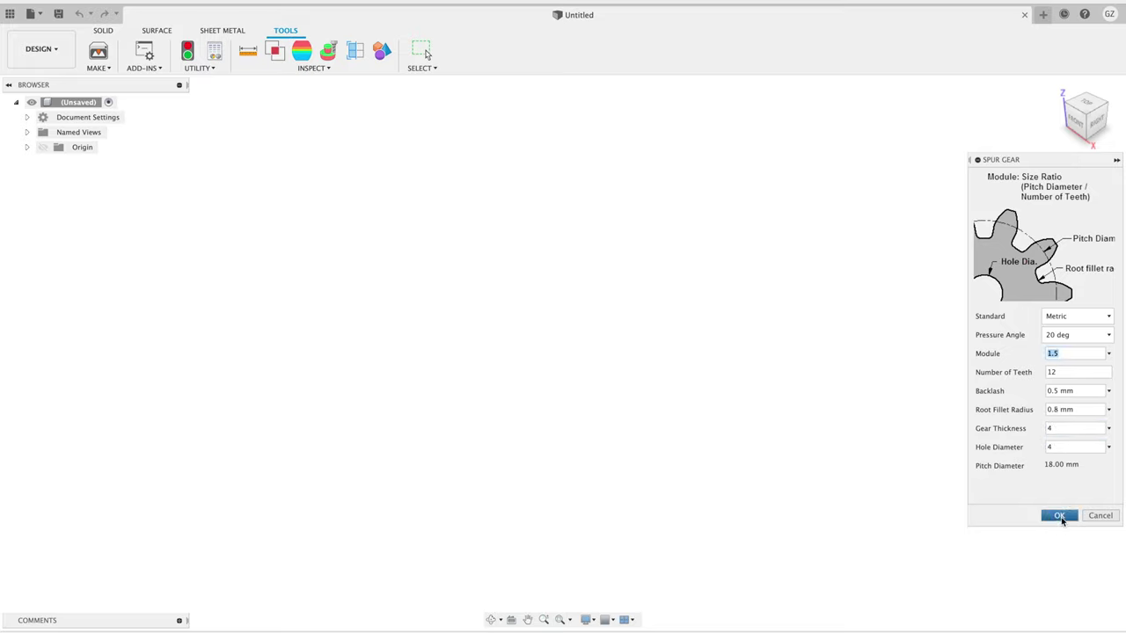
pyautogui.click(1060, 516)
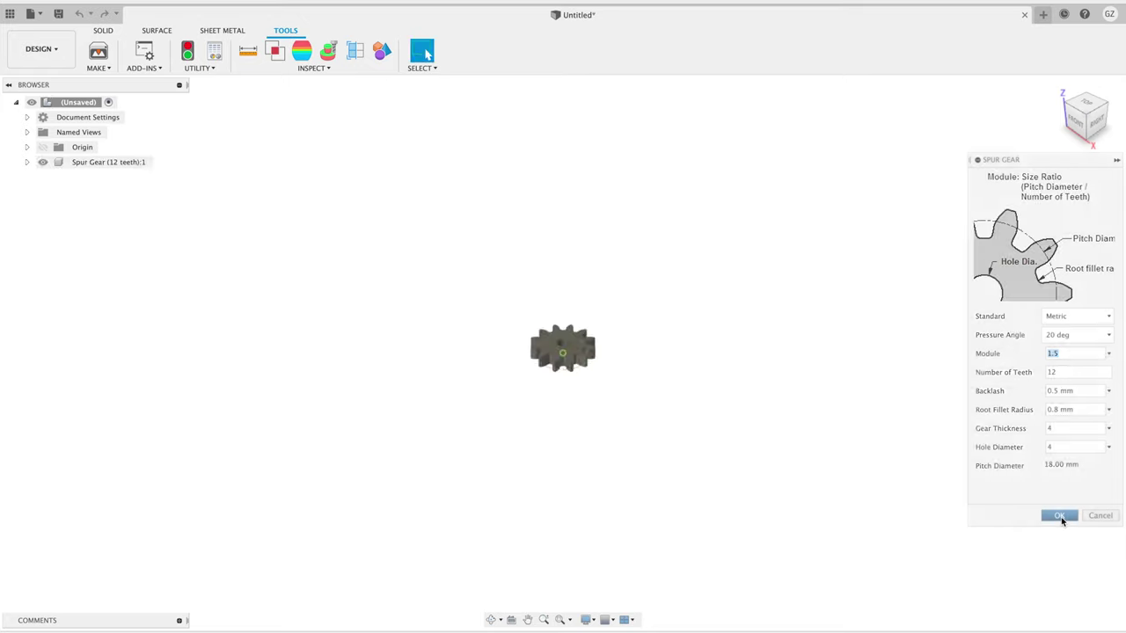
pyautogui.click(560, 621)
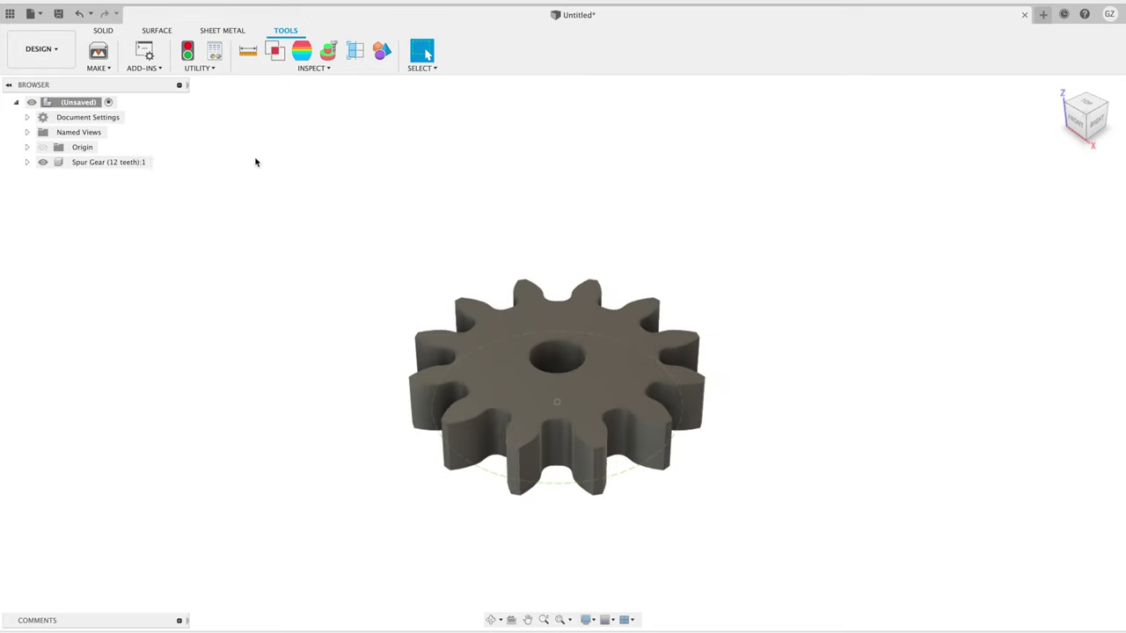
pyautogui.click(103, 31)
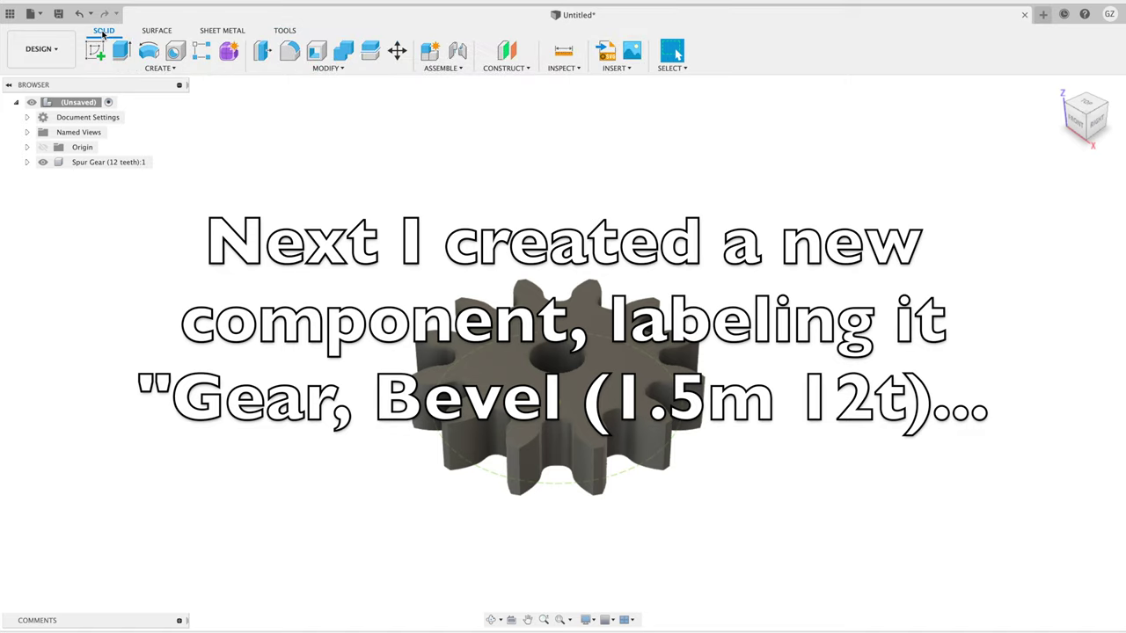
# Create a new component under the design root named 'Gear, Bevel (1.5m 12t)'.
pyautogui.rightClick(90, 102)
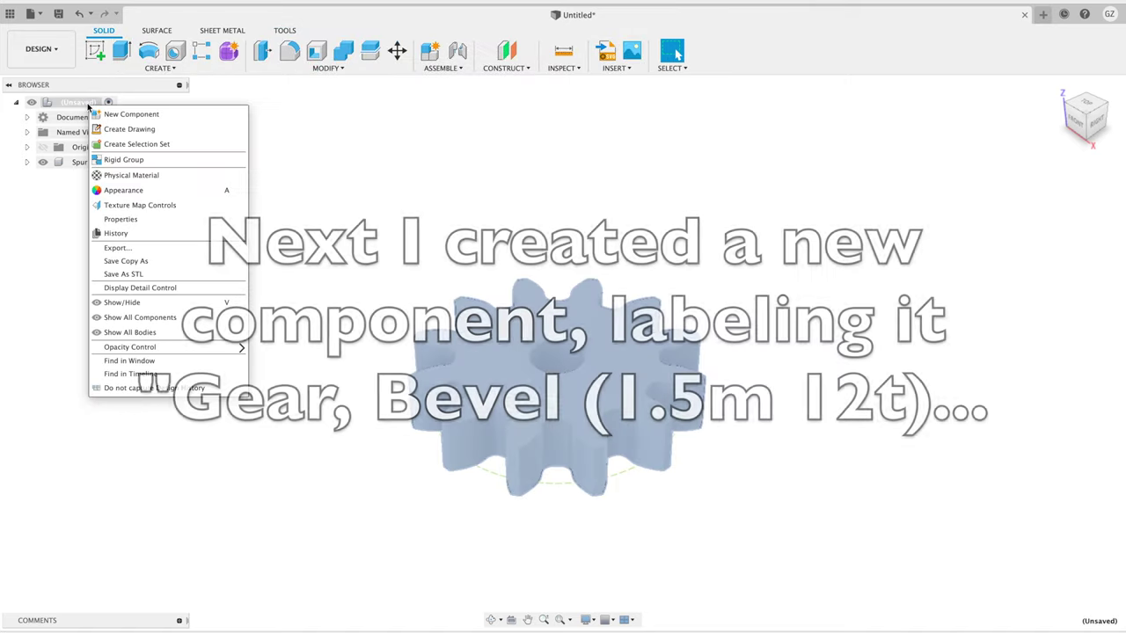
pyautogui.click(115, 114)
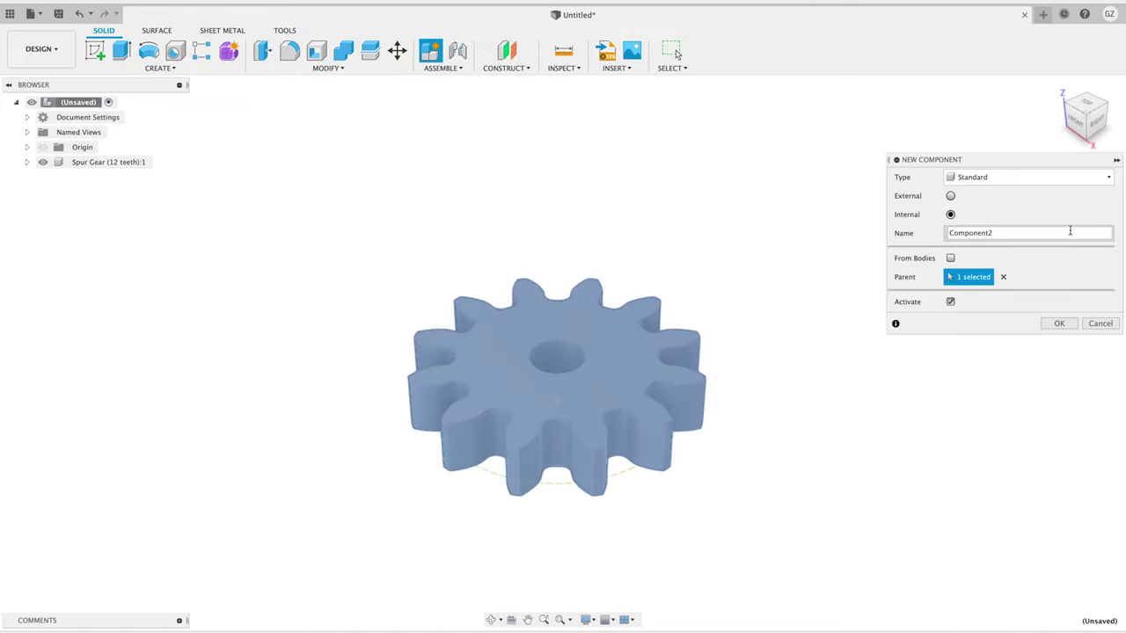
pyautogui.doubleClick(1005, 230)
pyautogui.write('Gear, Bevel (1.5m 12t)')
pyautogui.press('Return')
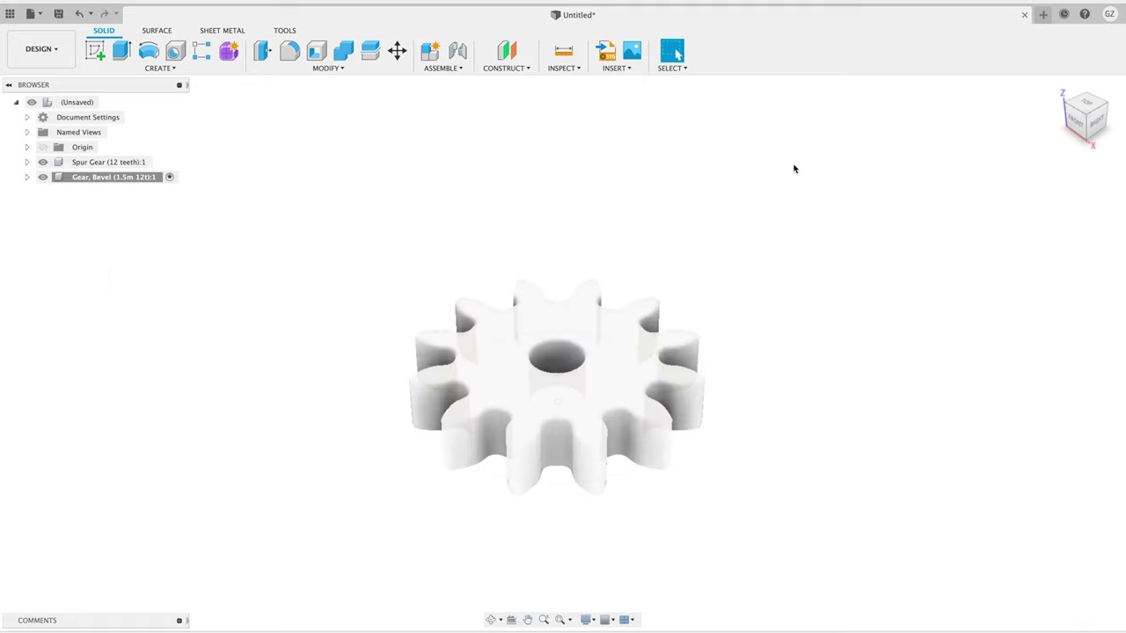
pyautogui.click(160, 68)
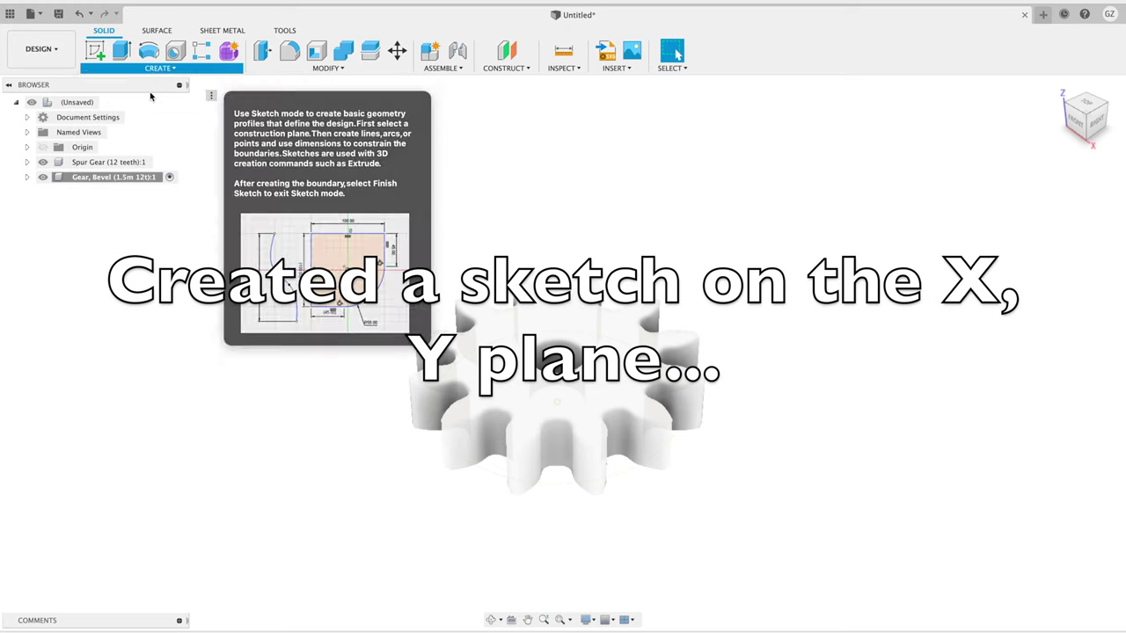
# Sketch on the X-Y plane, projecting the spur gear's face outline into it.
pyautogui.click(150, 96)
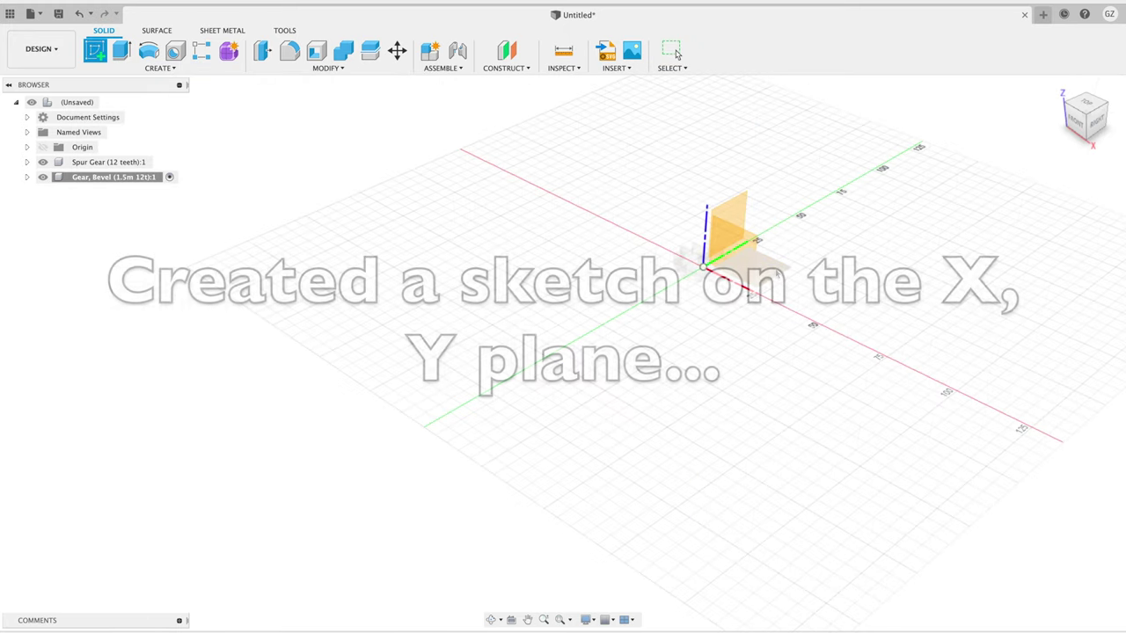
pyautogui.click(668, 335)
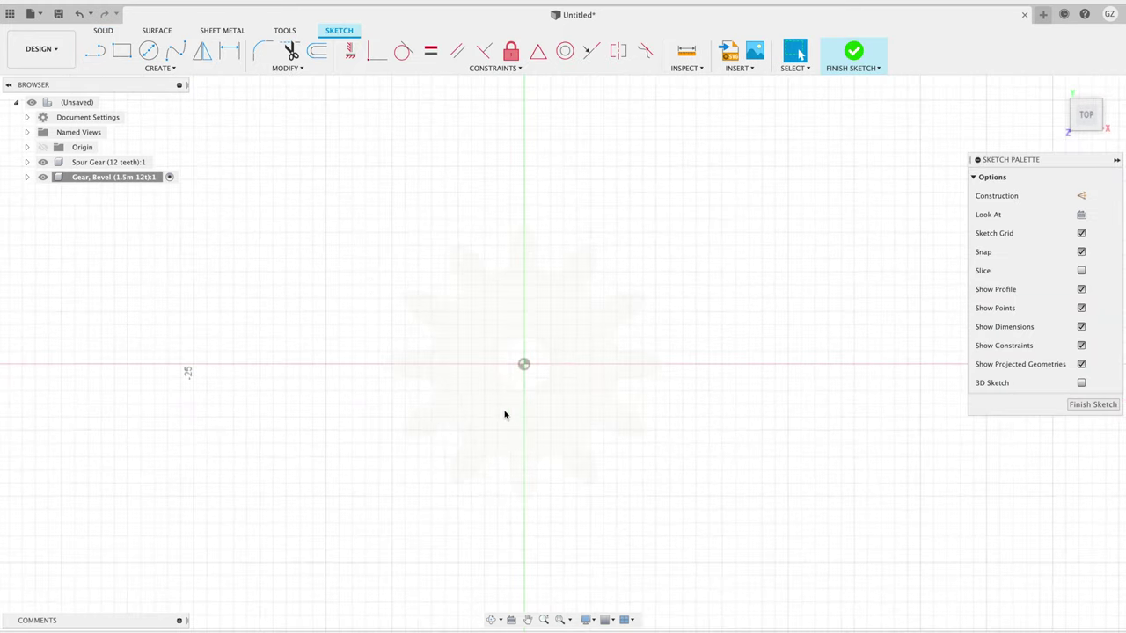
pyautogui.click(159, 68)
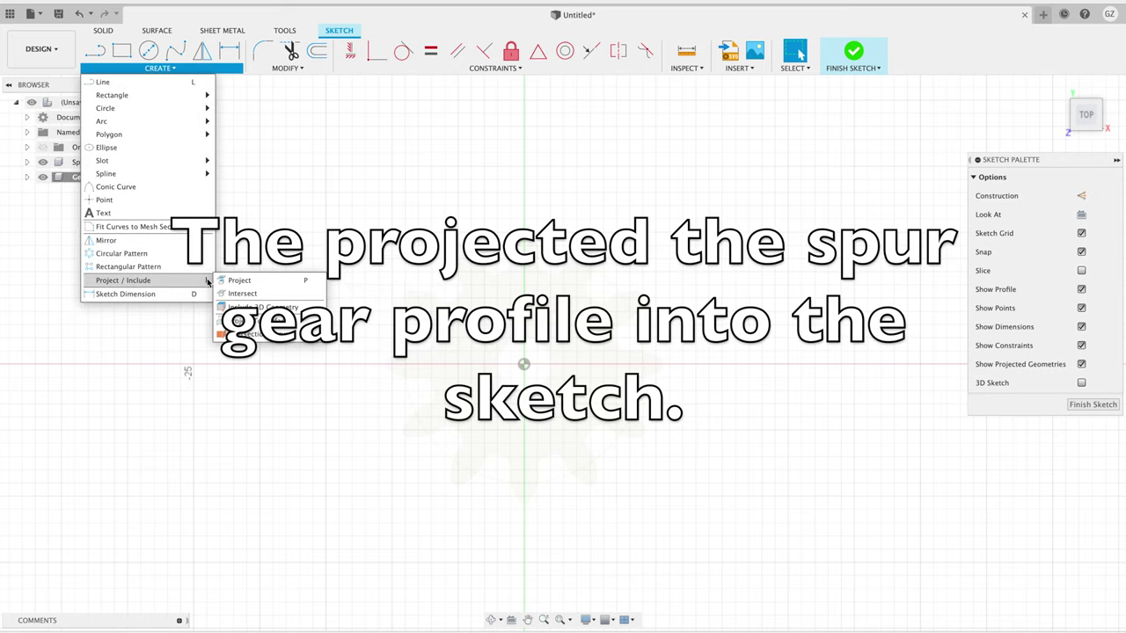
pyautogui.click(257, 279)
pyautogui.click(554, 291)
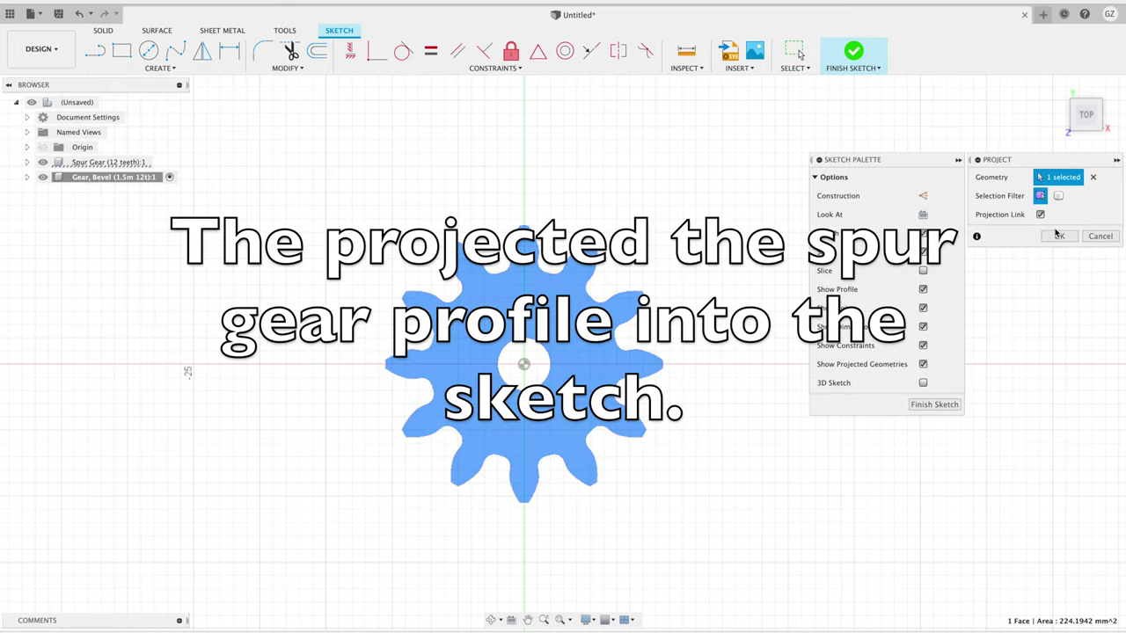
pyautogui.click(1058, 236)
pyautogui.click(853, 51)
# Hide the original spur gear and switch to the front view.
pyautogui.click(43, 163)
pyautogui.press('F6')
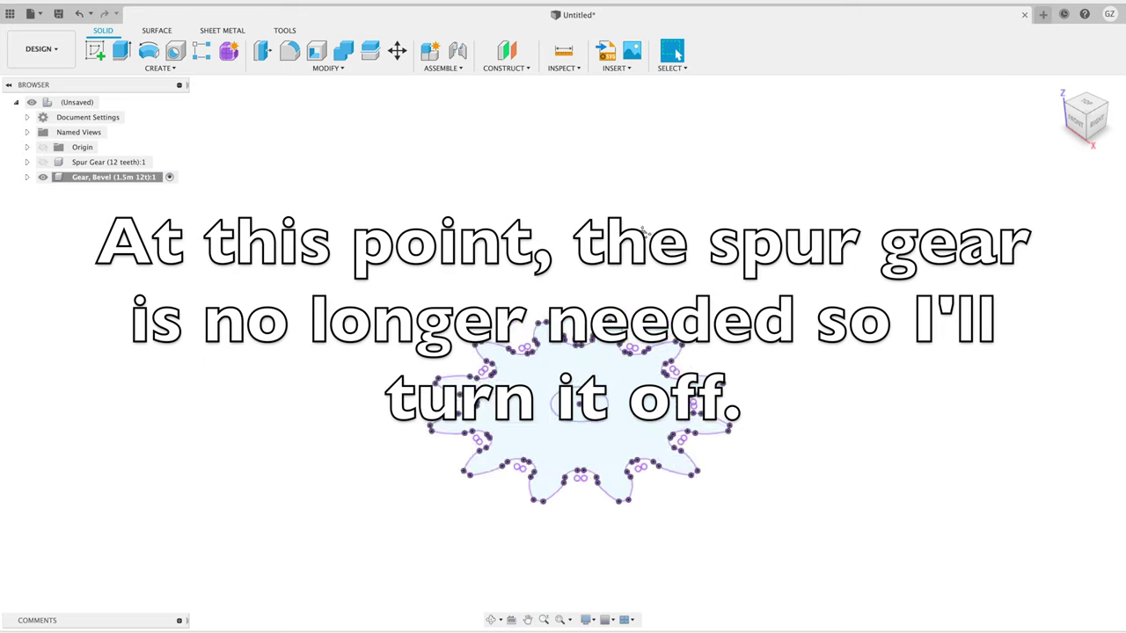
pyautogui.click(1080, 123)
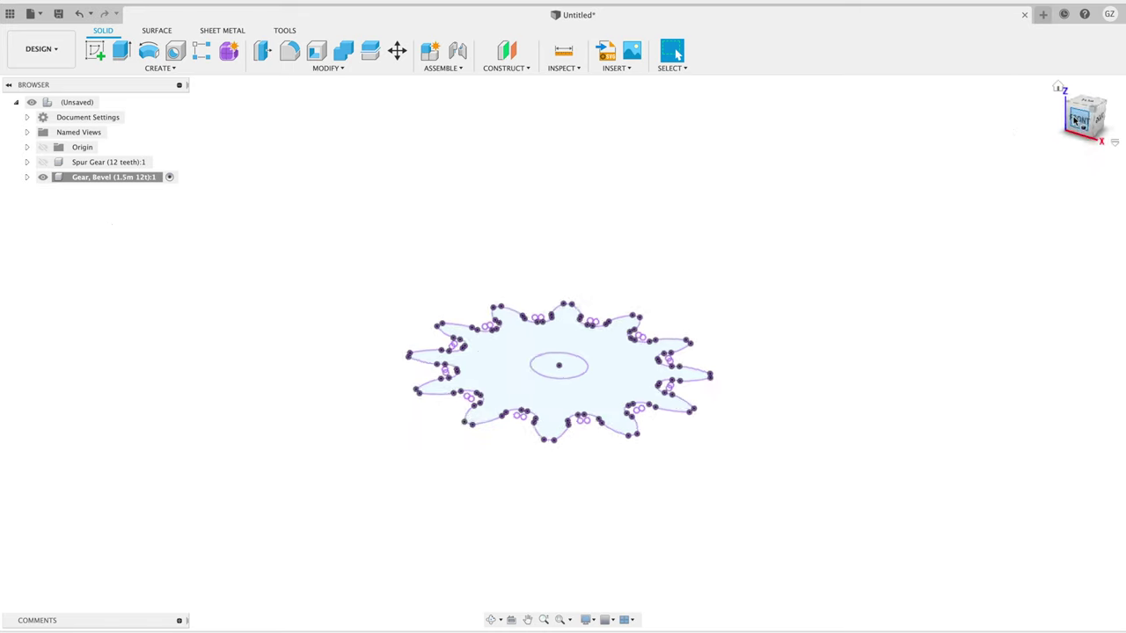
pyautogui.click(160, 71)
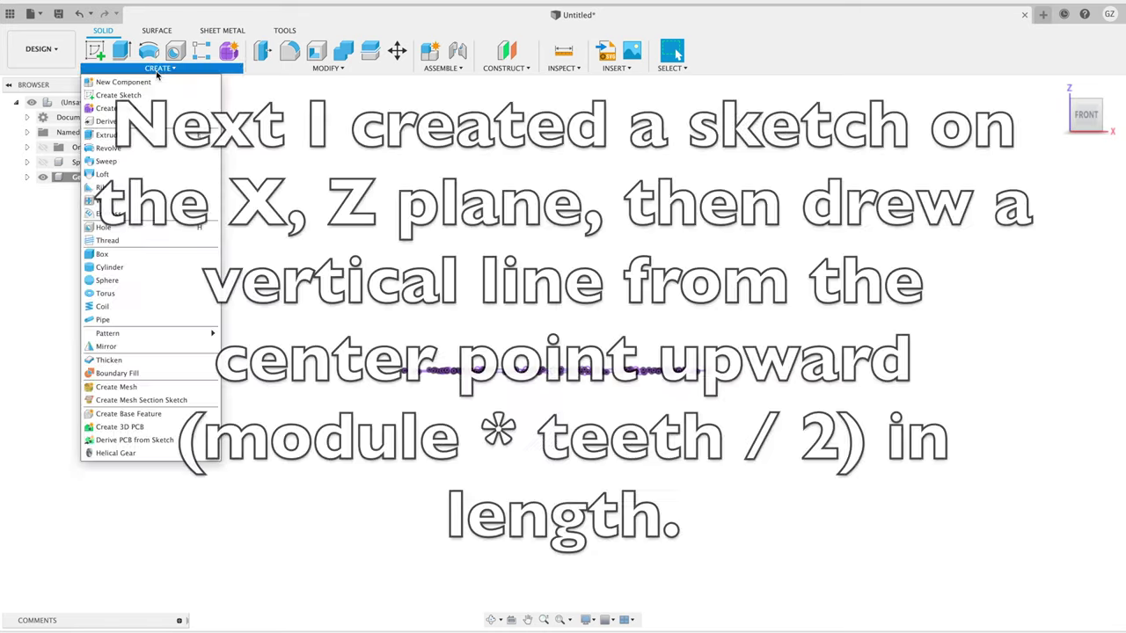
# On the X-Z plane, draw a 9 mm vertical line up from the gear centre.
pyautogui.click(132, 94)
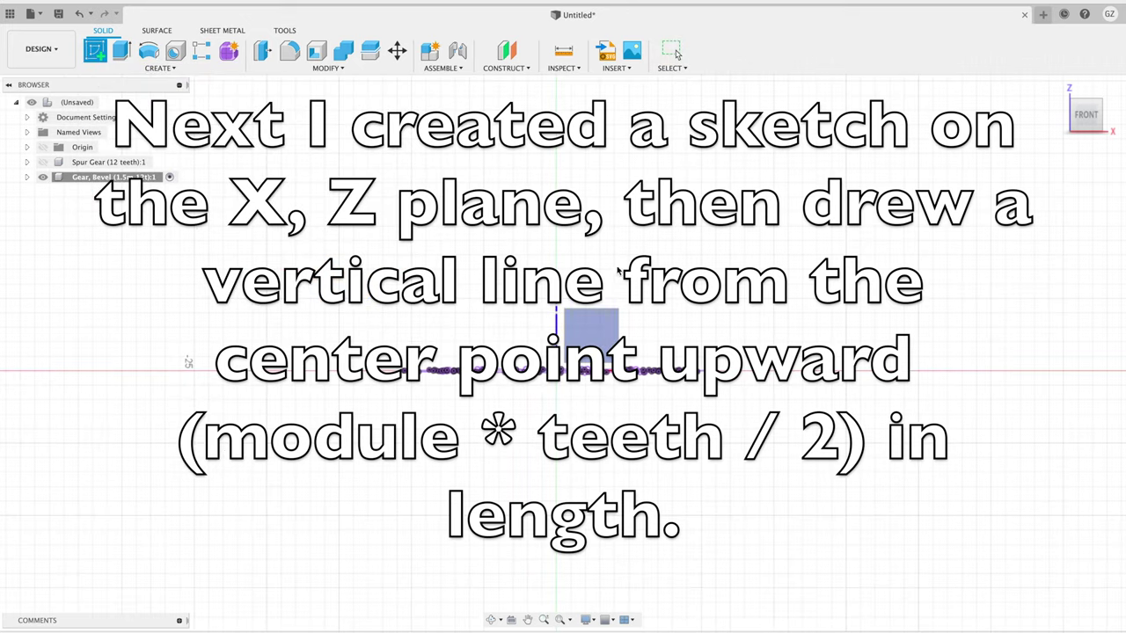
pyautogui.click(589, 334)
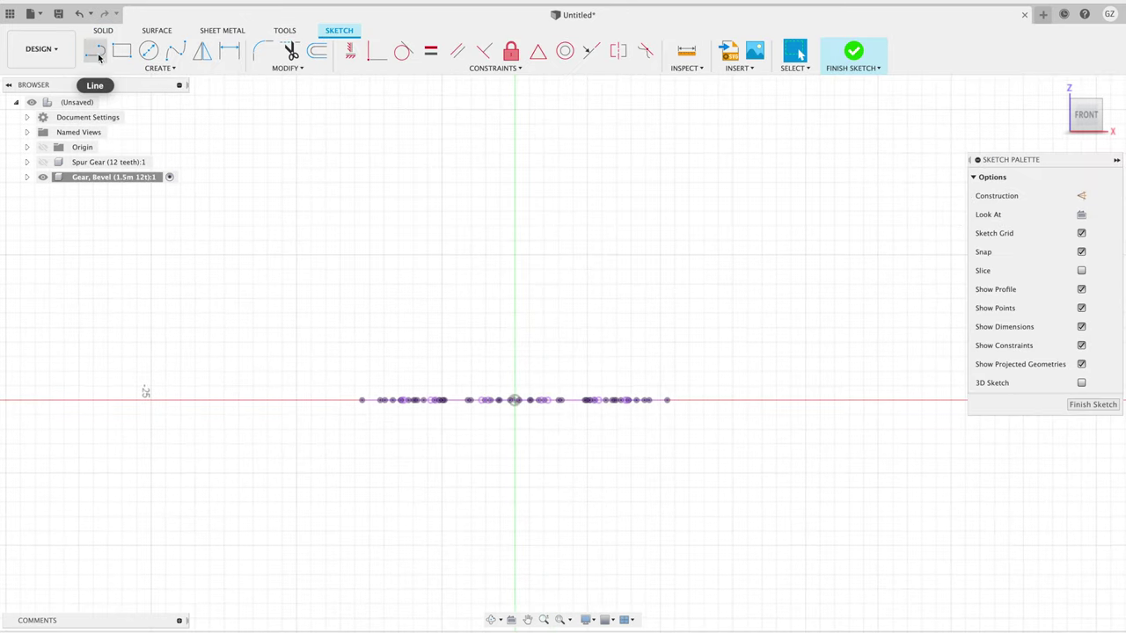
pyautogui.click(95, 50)
pyautogui.scroll(5, 500, 418)
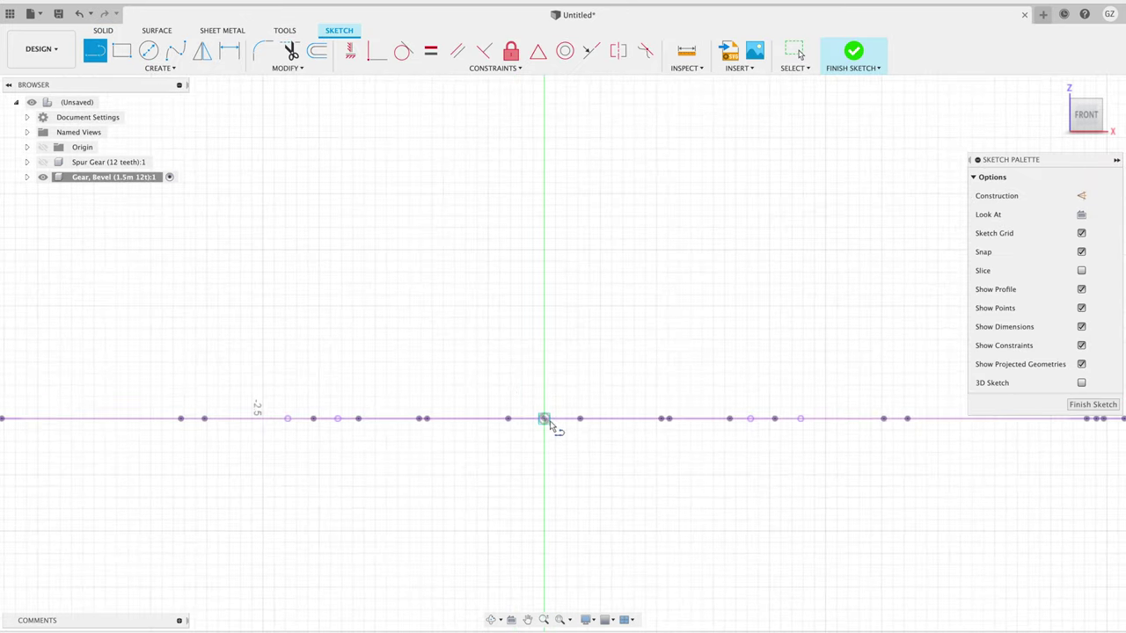
pyautogui.click(545, 419)
pyautogui.scroll(-3, 545, 420)
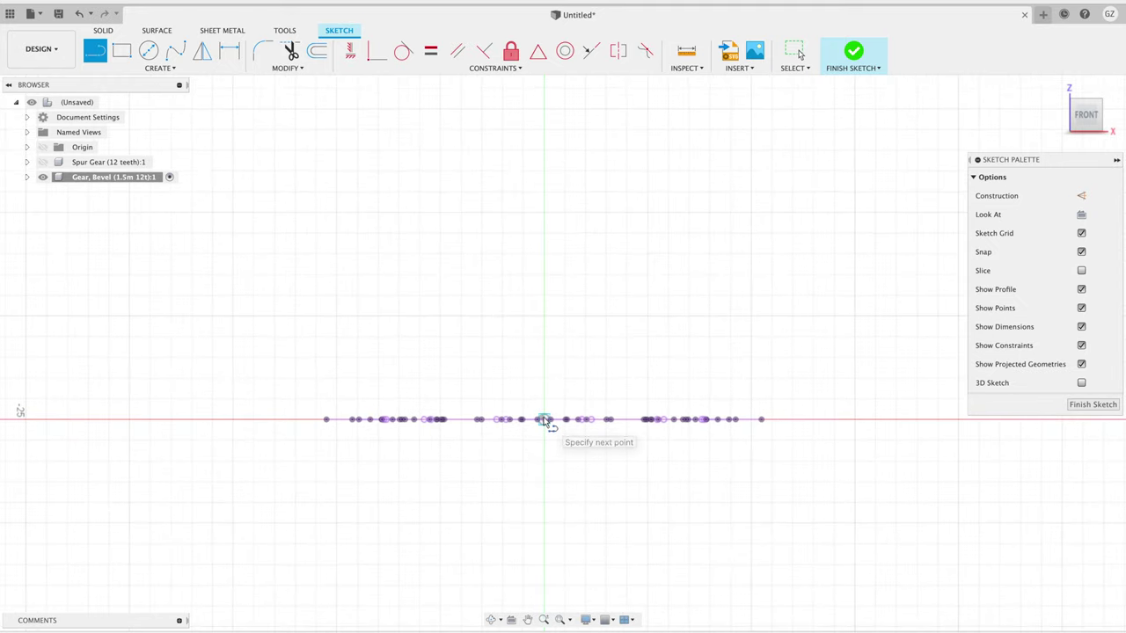
pyautogui.scroll(-2, 543, 413)
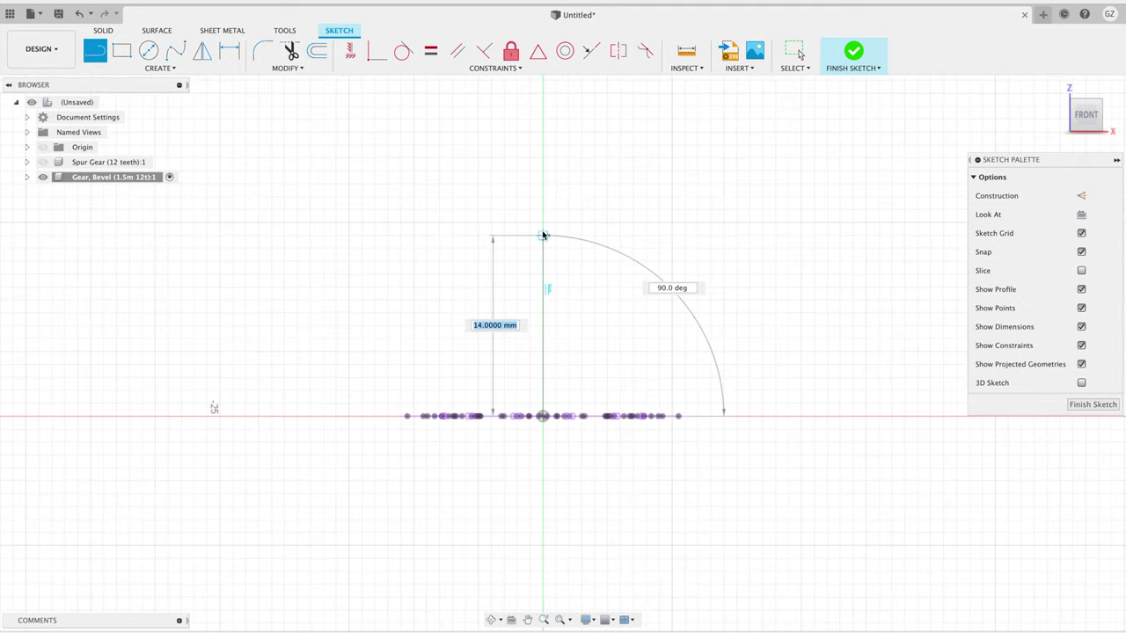
pyautogui.write('1.5')
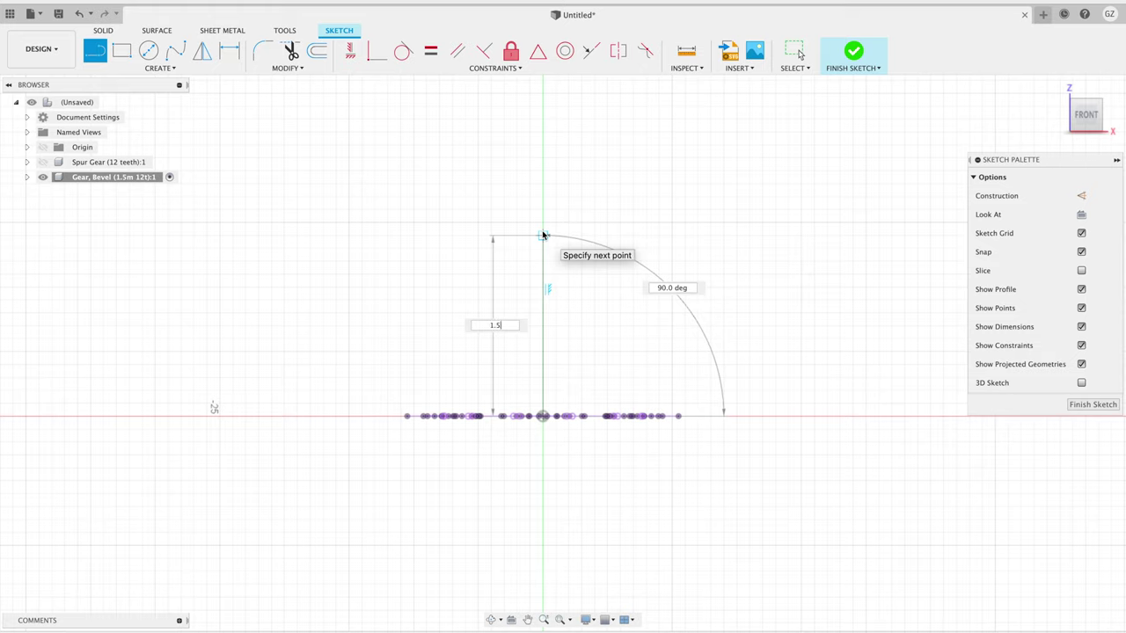
pyautogui.press('Tab')
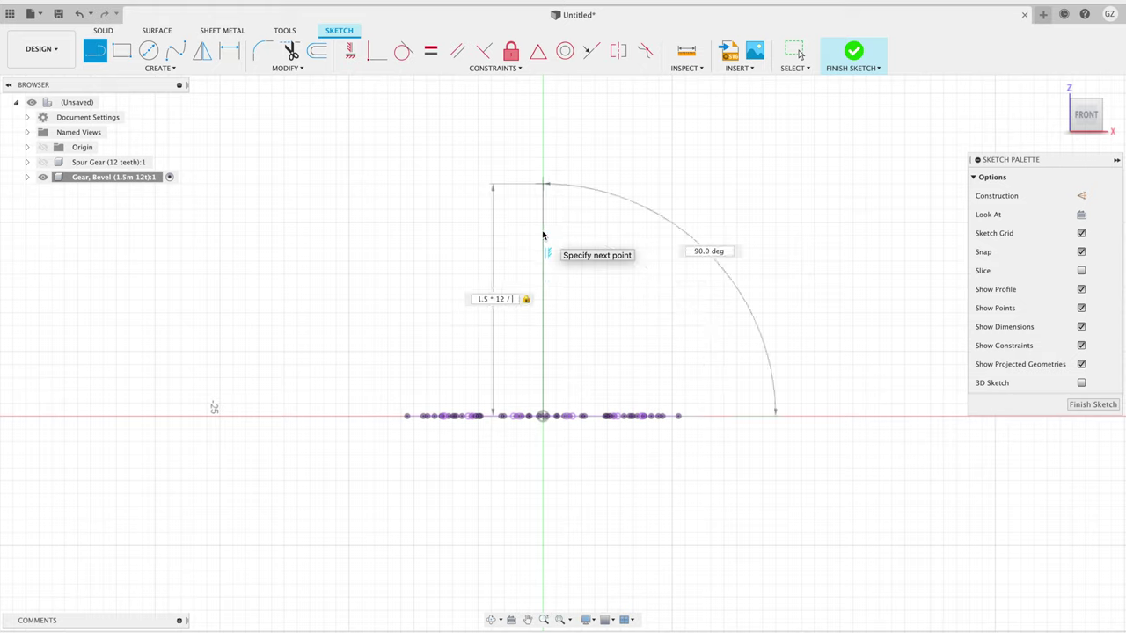
pyautogui.press('Tab')
pyautogui.press('Return')
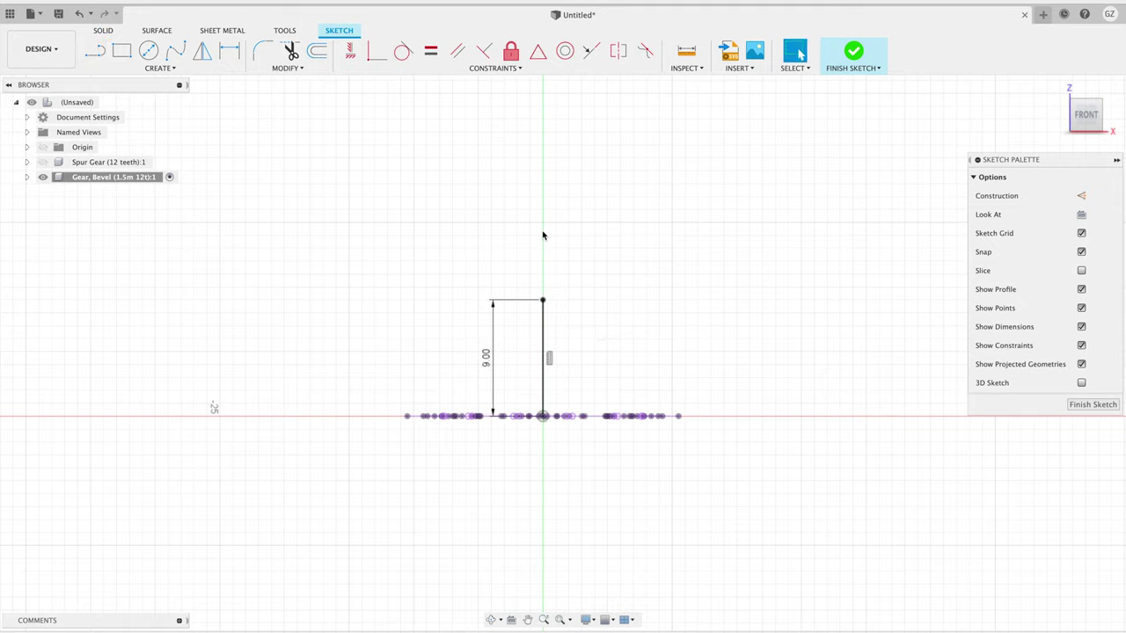
# Finish the apex line sketch and orbit to view the profiles in 3D.
pyautogui.click(854, 53)
pyautogui.moveTo(1082, 113)
pyautogui.mouseDown()
pyautogui.moveTo(1074, 128)
pyautogui.moveTo(1034, 120)
pyautogui.mouseUp()
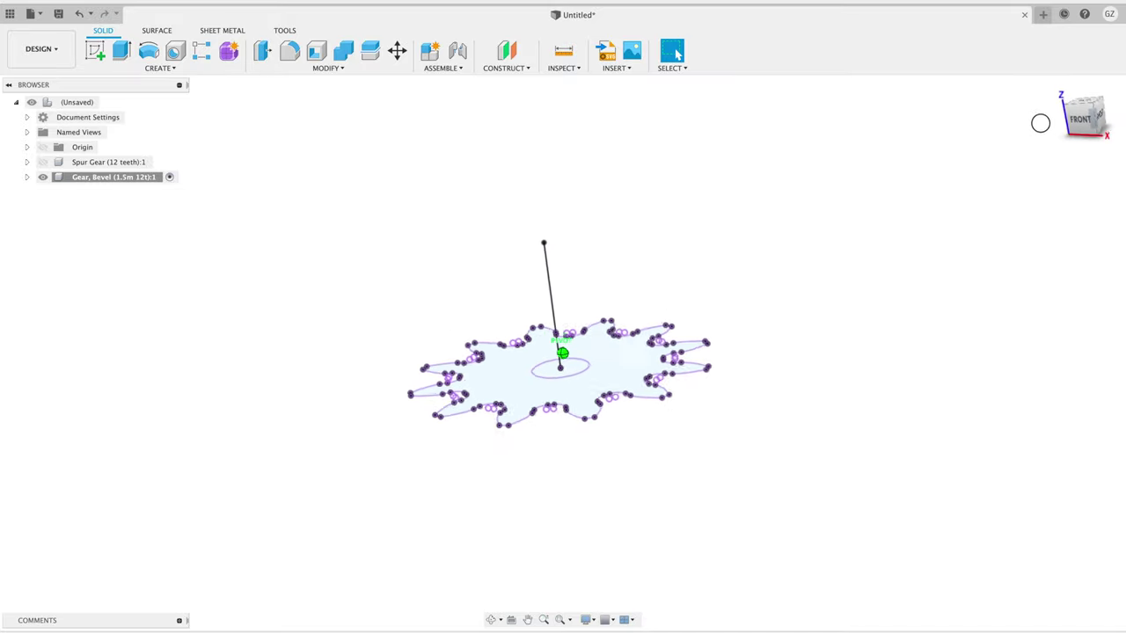
pyautogui.moveTo(1034, 120)
pyautogui.mouseDown()
pyautogui.moveTo(944, 150)
pyautogui.moveTo(1048, 143)
pyautogui.mouseUp()
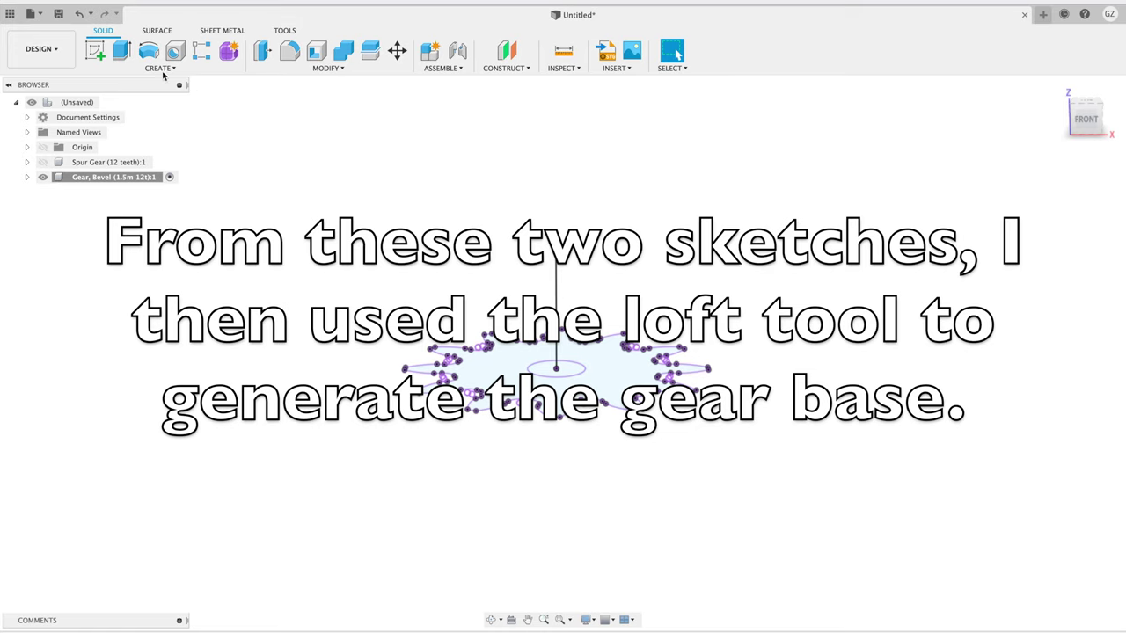
# Loft the gear profile up to the top point of the 9 mm line.
pyautogui.click(162, 69)
pyautogui.click(169, 175)
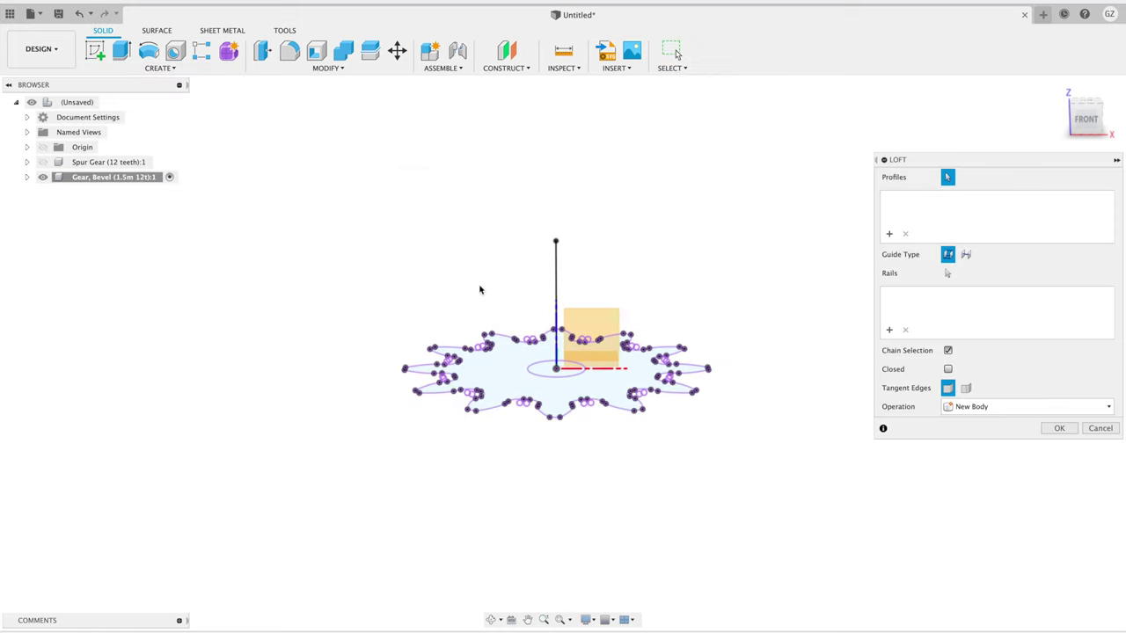
pyautogui.click(511, 372)
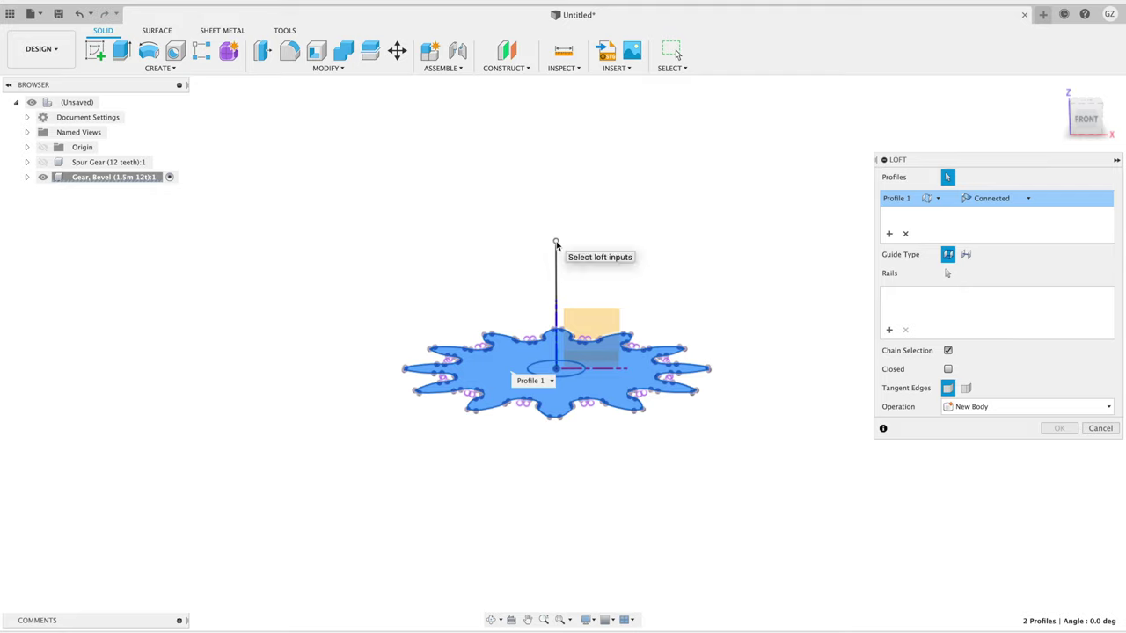
pyautogui.click(555, 241)
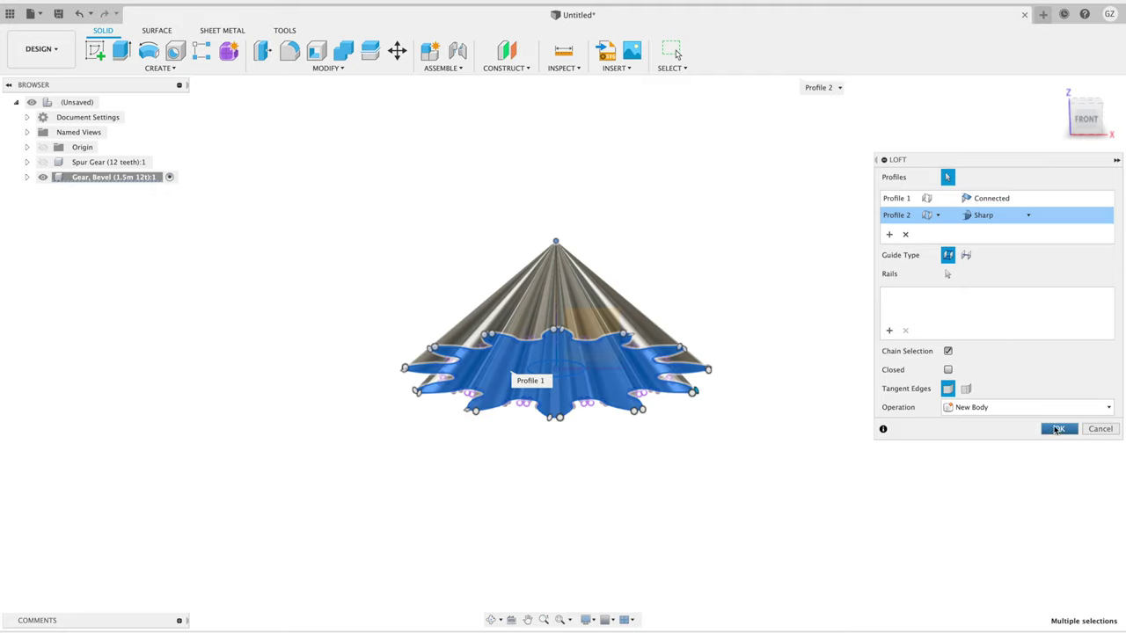
pyautogui.click(1055, 428)
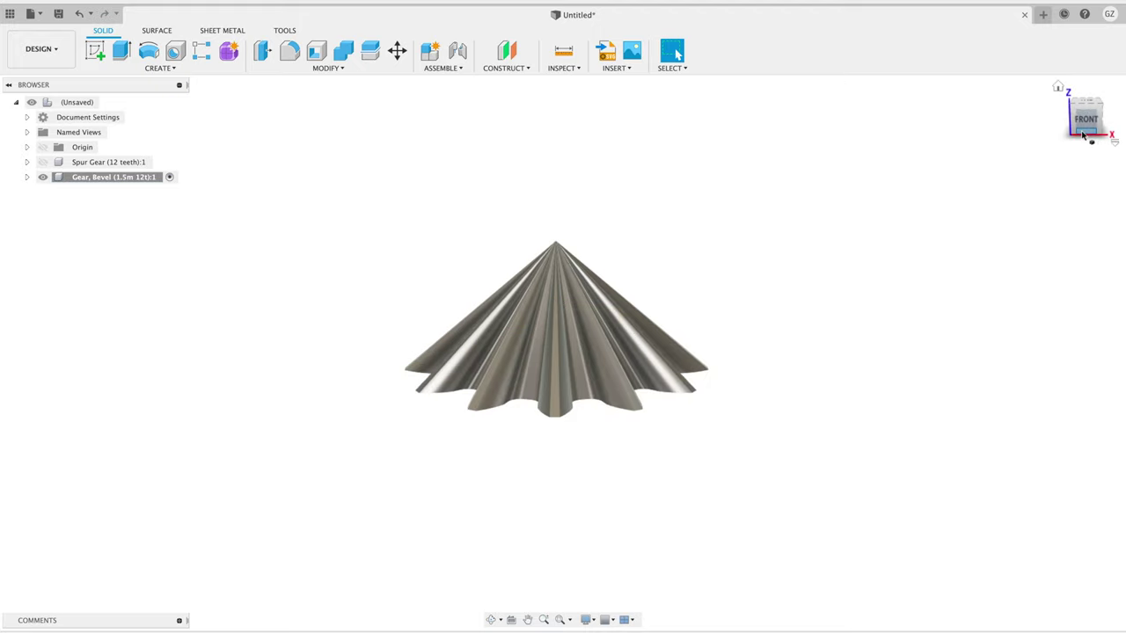
pyautogui.keyDown('shift'); pyautogui.moveTo(1081, 106); pyautogui.dragTo(945, 117, button='middle'); pyautogui.keyUp('shift')
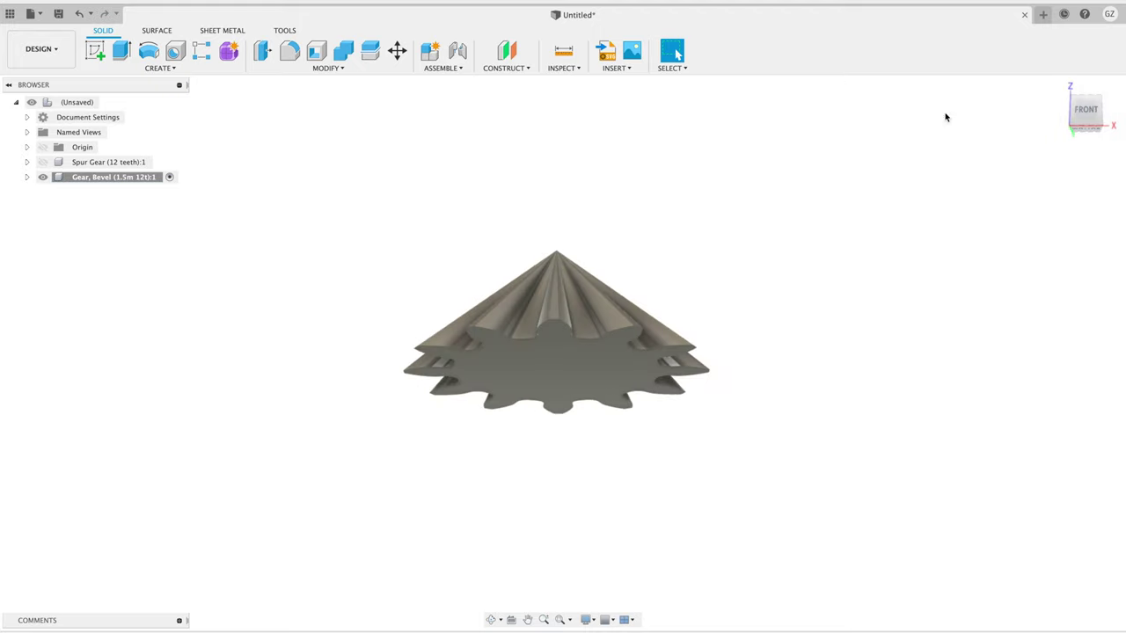
# Press-pull the gear body's flat bottom face outward by 3 mm.
pyautogui.click(325, 68)
pyautogui.click(277, 80)
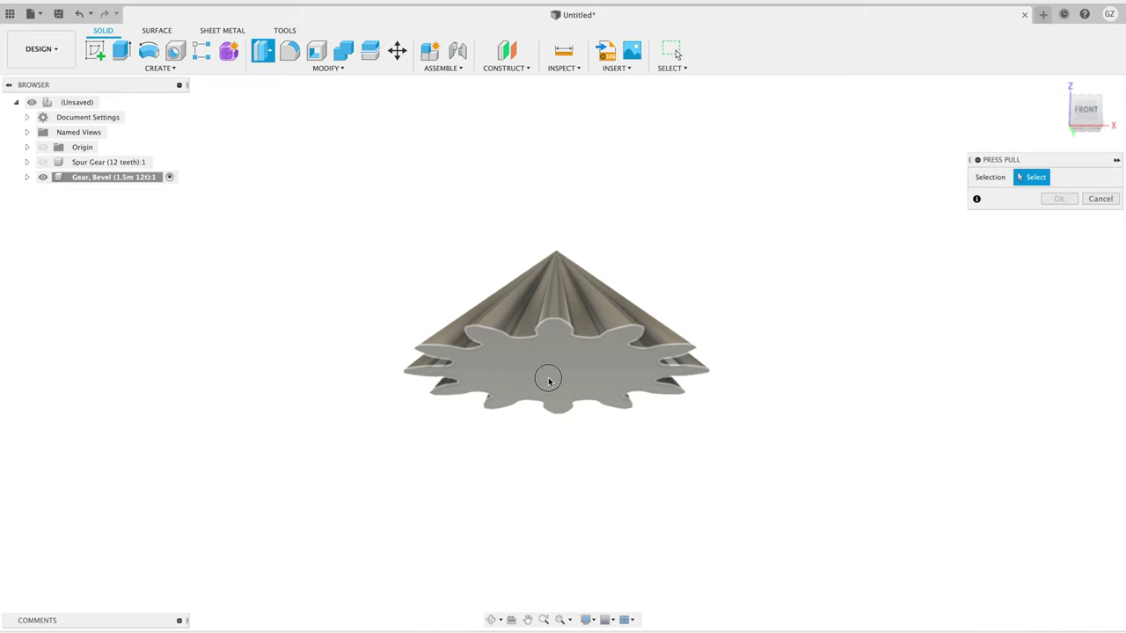
pyautogui.click(547, 377)
pyautogui.write('3')
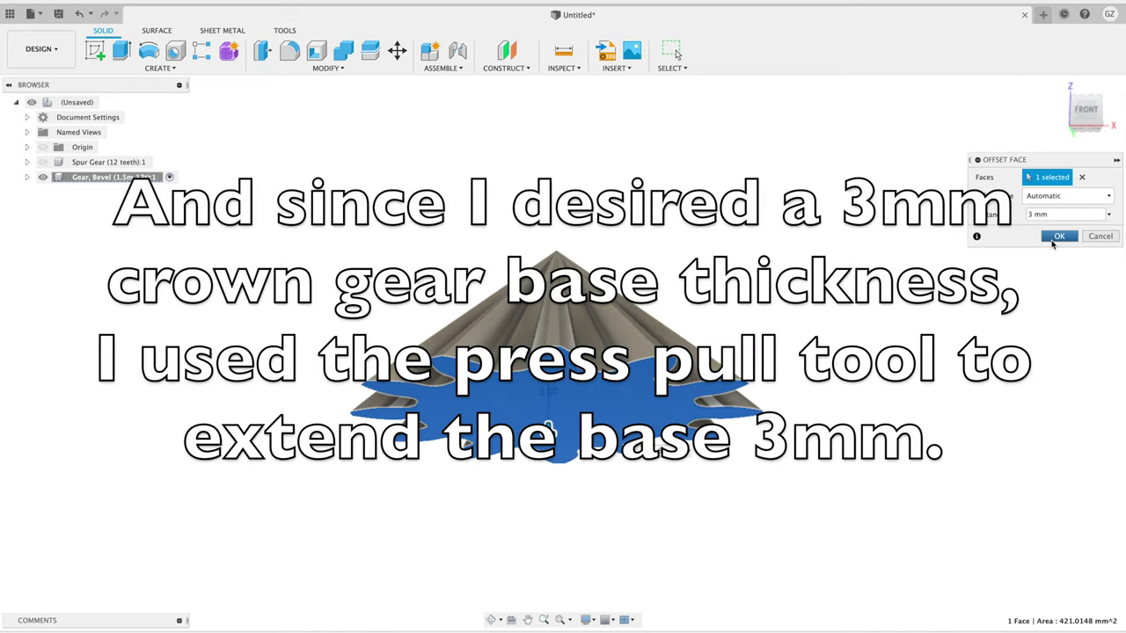
pyautogui.click(1057, 236)
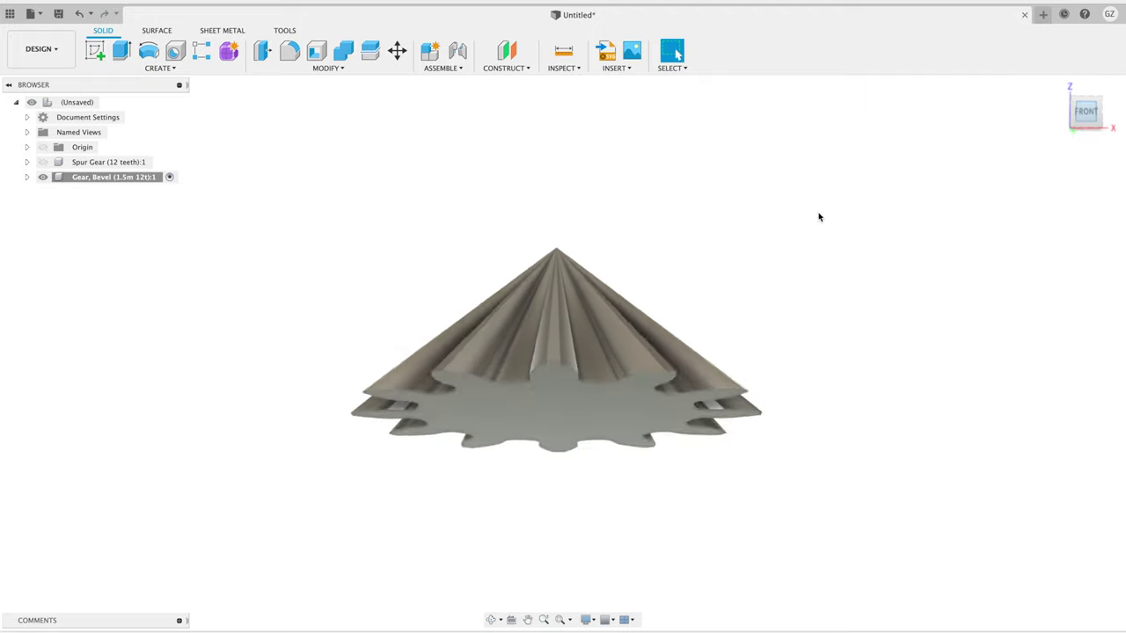
pyautogui.click(172, 73)
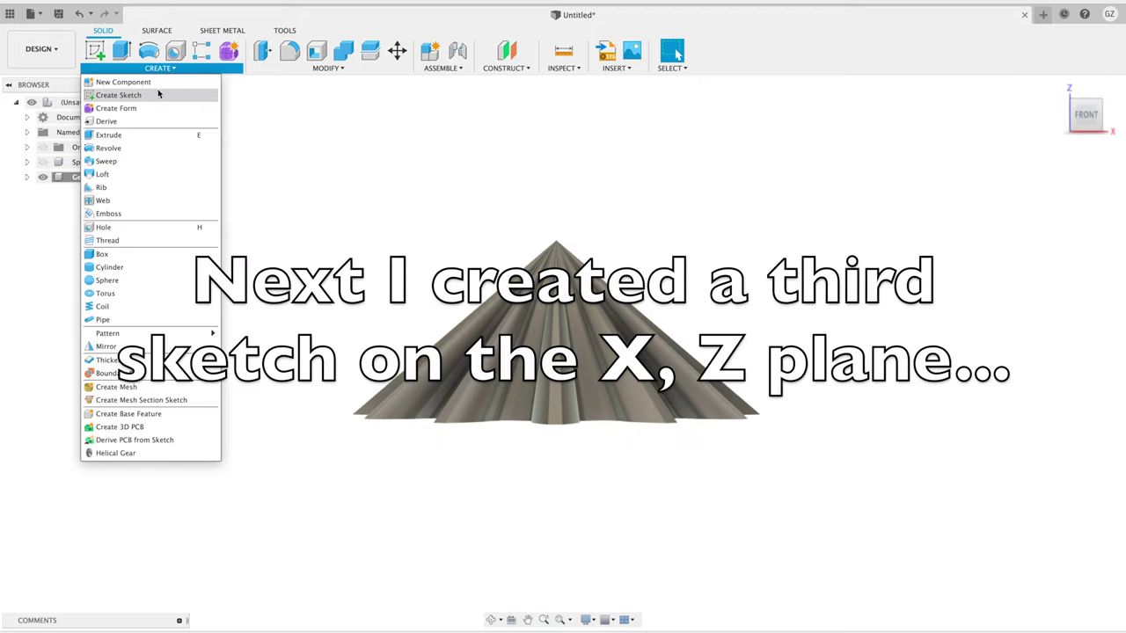
# Start an X-Z plane sketch and draw the vertical and 10 mm horizontal base lines.
pyautogui.click(157, 95)
pyautogui.click(627, 205)
pyautogui.scroll(3, 535, 428)
pyautogui.scroll(2, 532, 440)
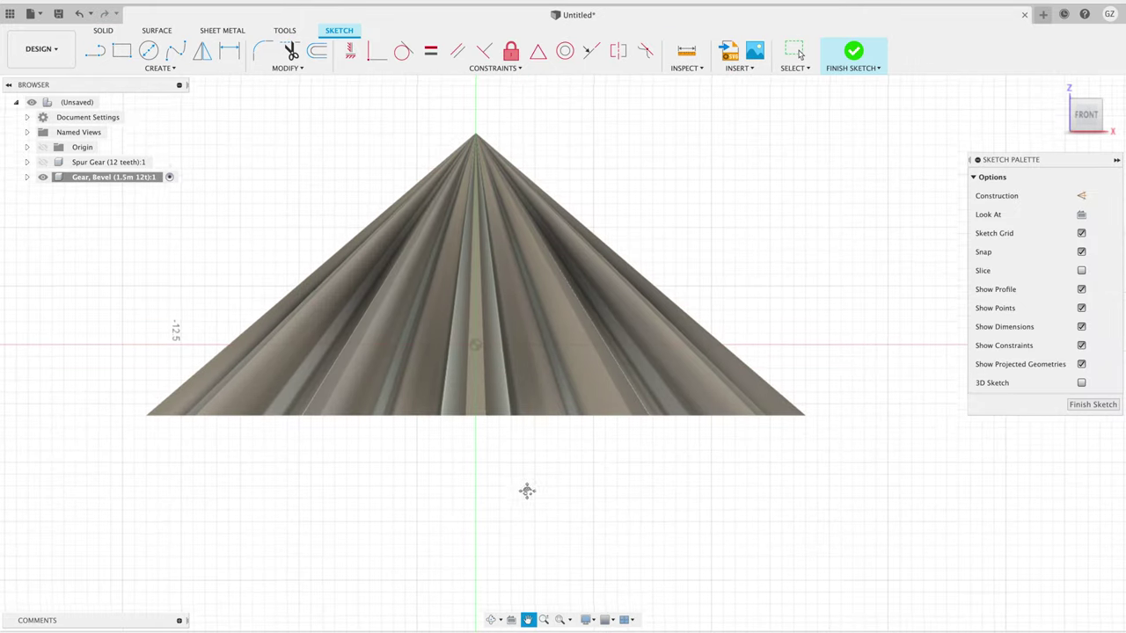
pyautogui.click(94, 51)
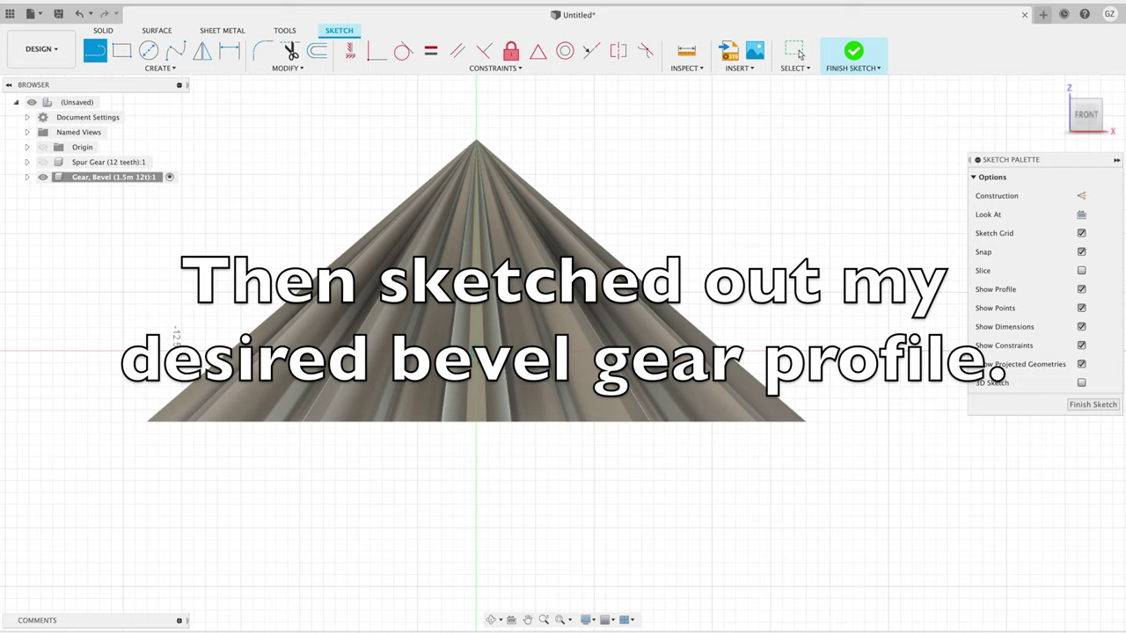
pyautogui.click(476, 401)
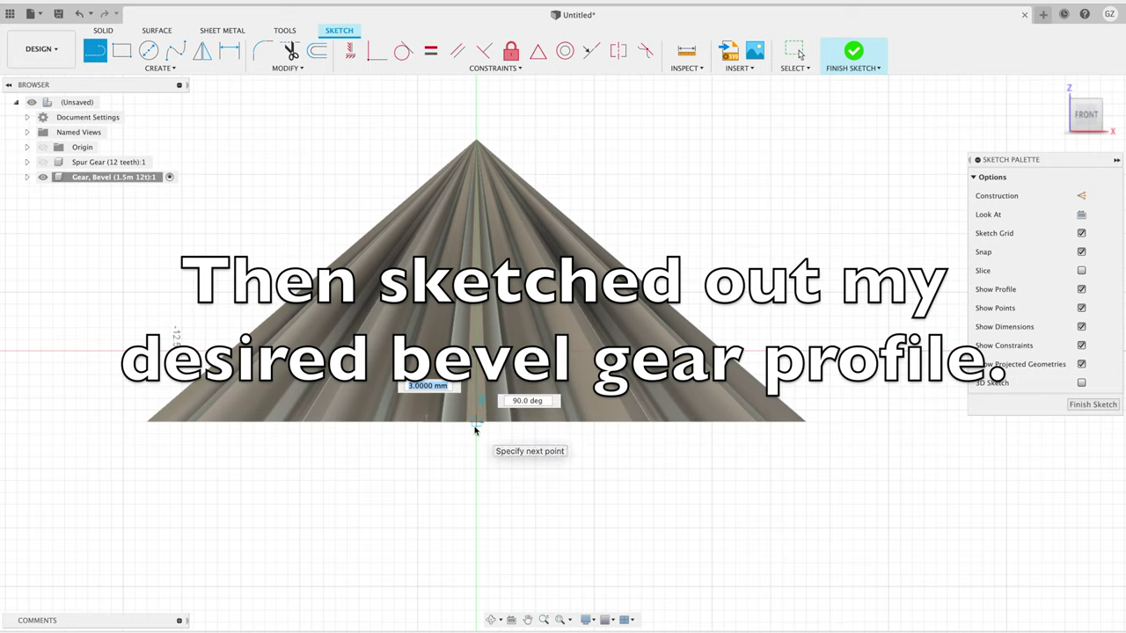
pyautogui.click(475, 424)
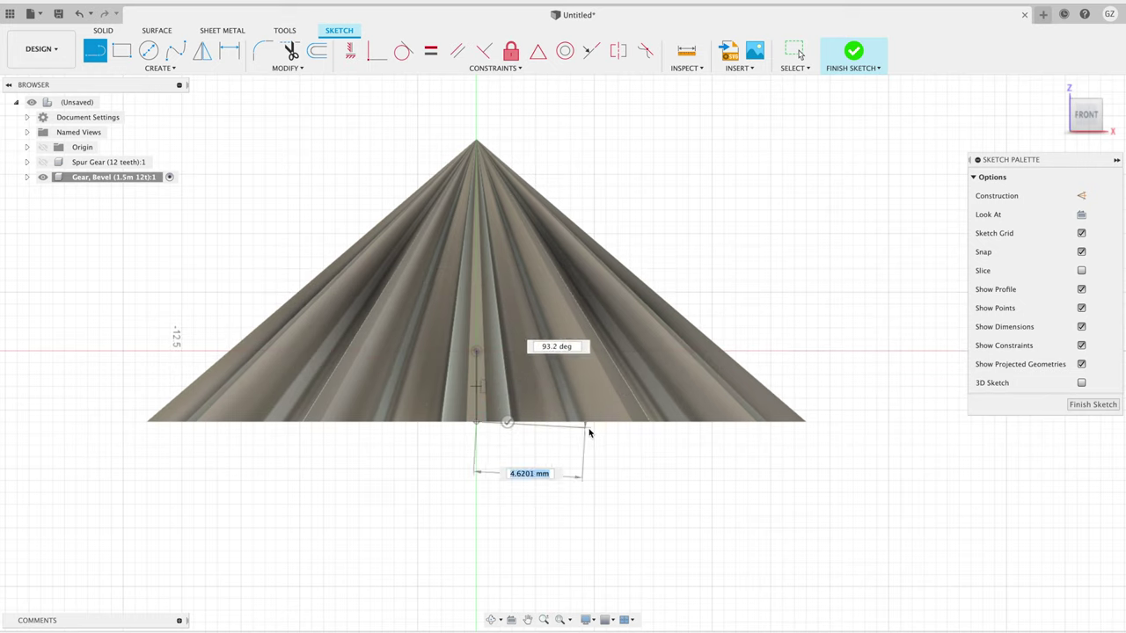
pyautogui.click(713, 425)
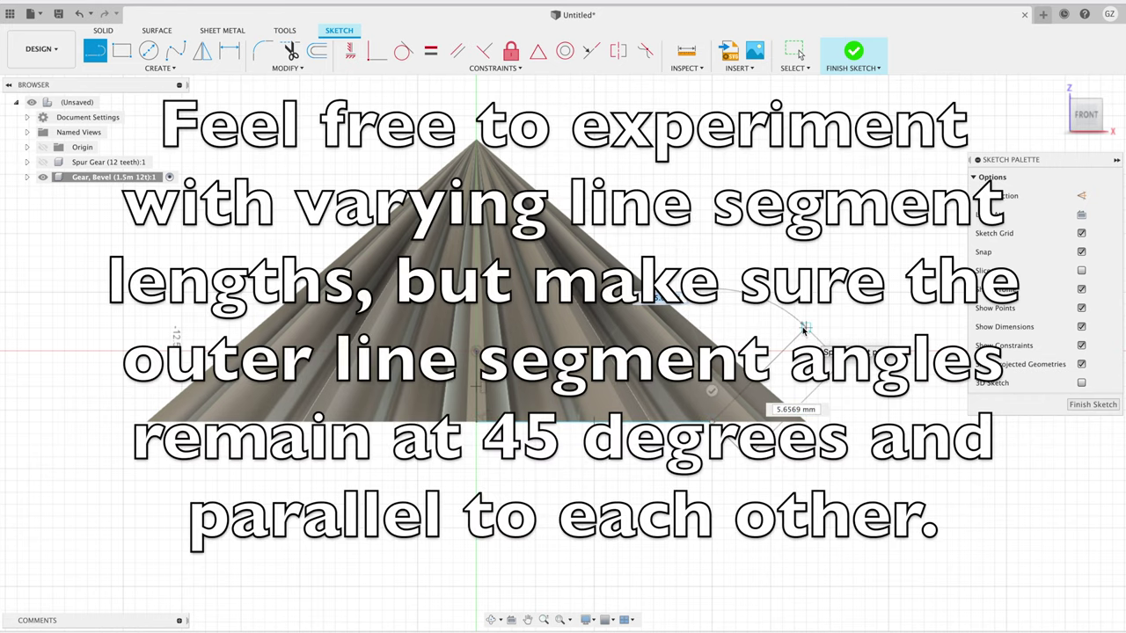
pyautogui.write('135')
# Add the 135° sloping line, 4 mm outer edge and 90° segment, then finish the profile.
pyautogui.press('Tab')
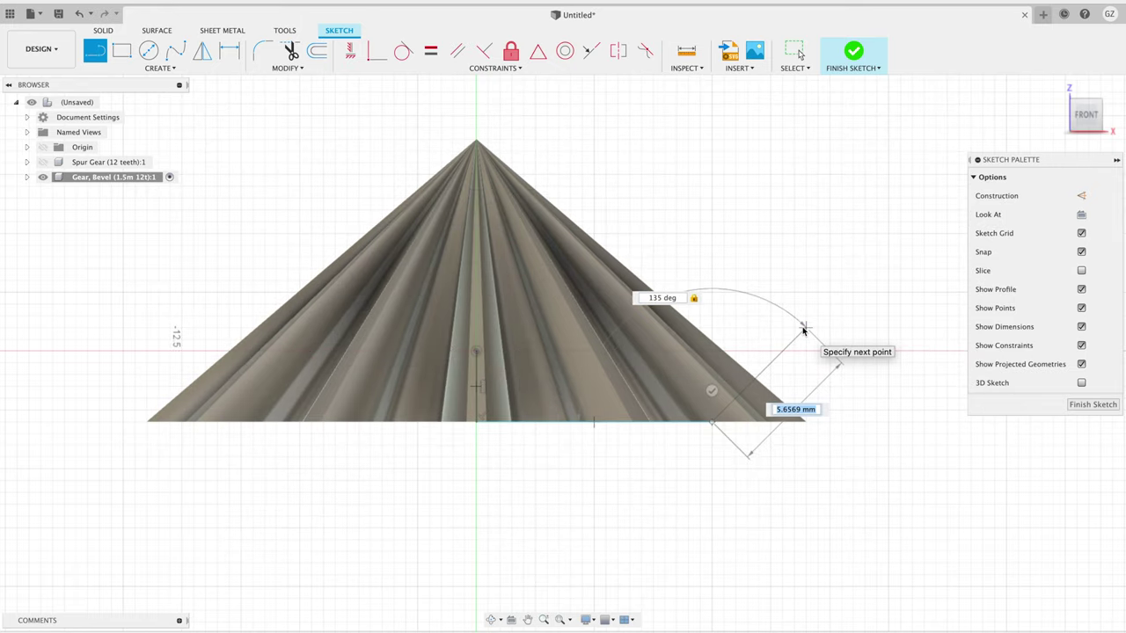
pyautogui.click(803, 330)
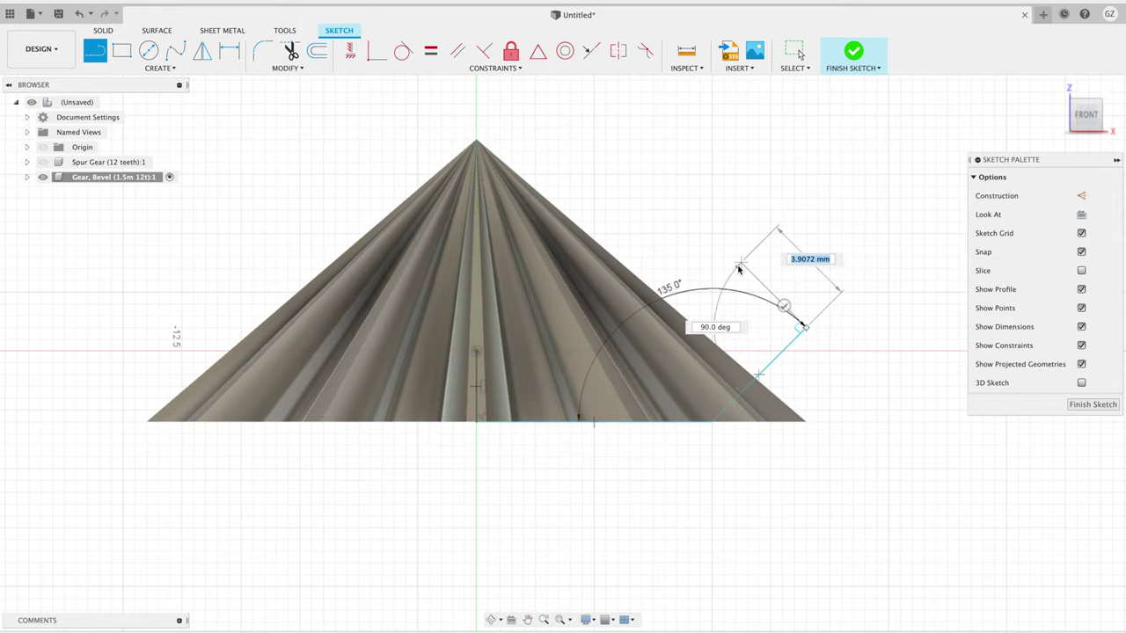
pyautogui.press('Tab')
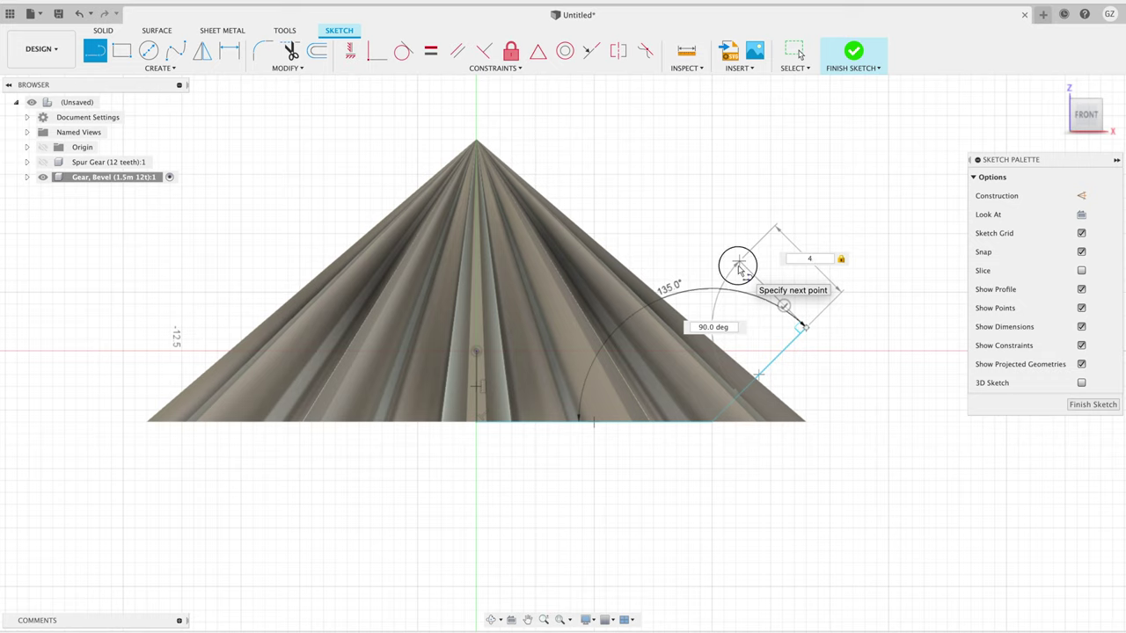
pyautogui.click(737, 264)
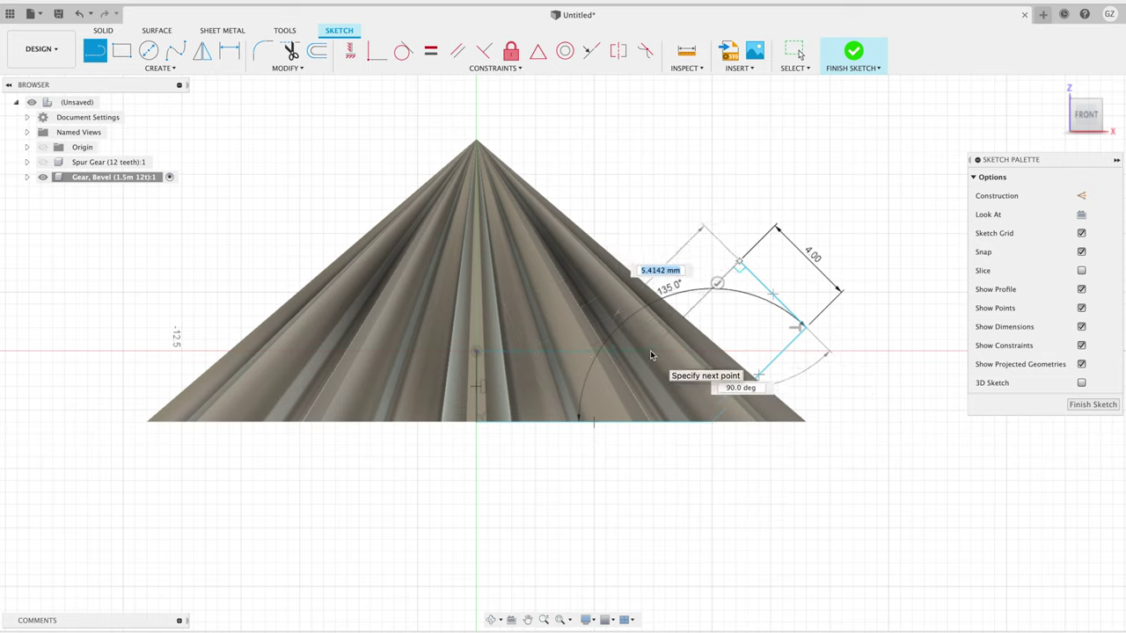
pyautogui.press('Return')
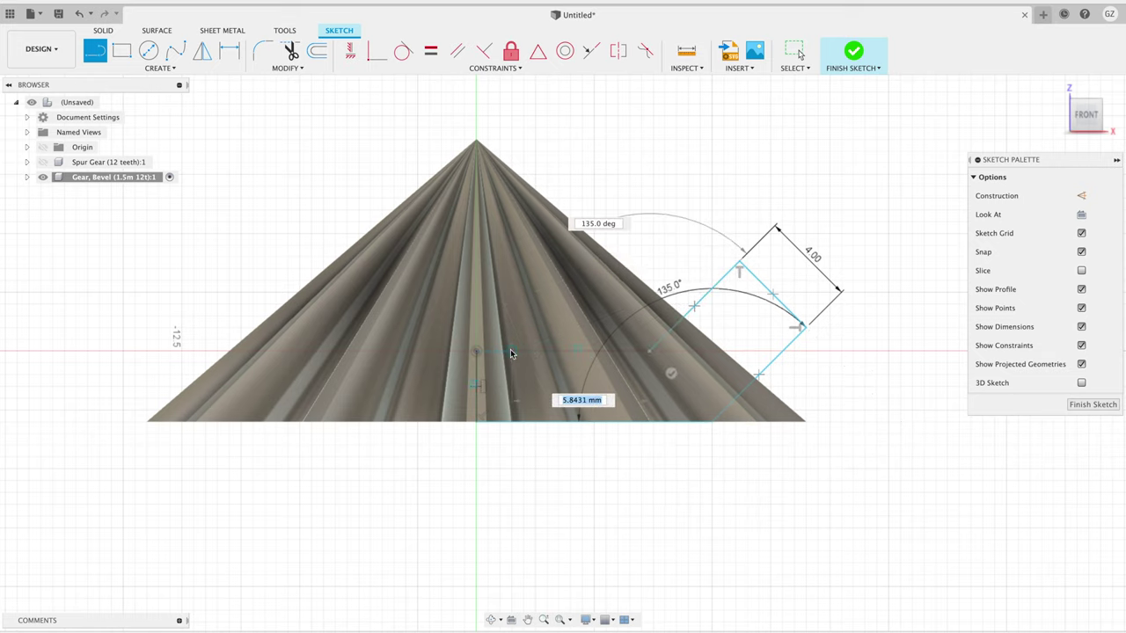
pyautogui.press('Escape')
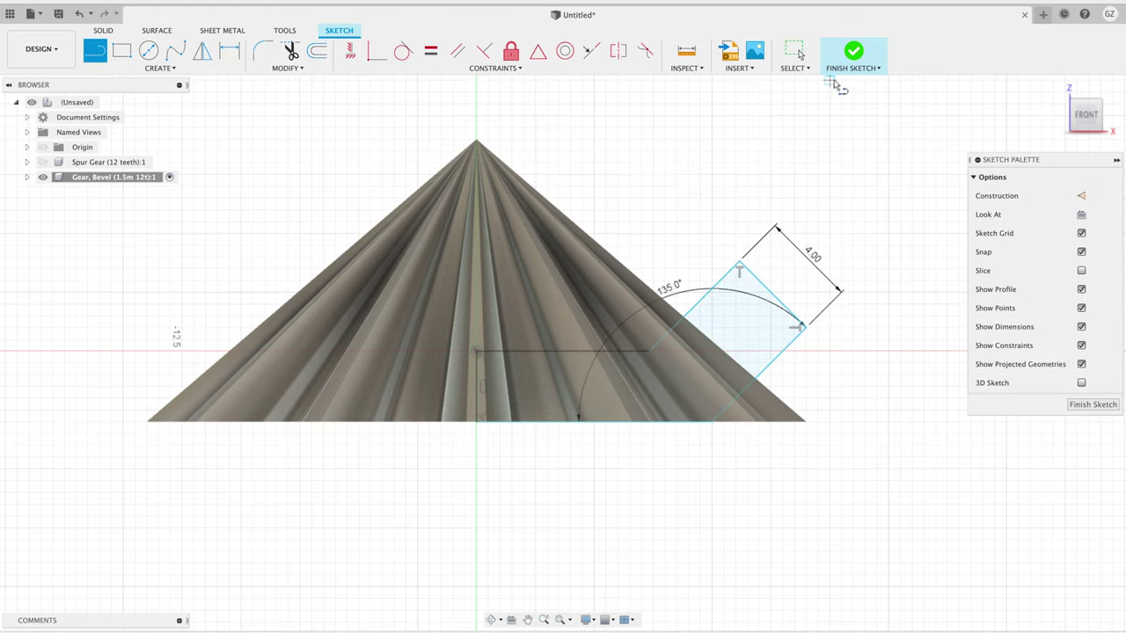
pyautogui.click(855, 51)
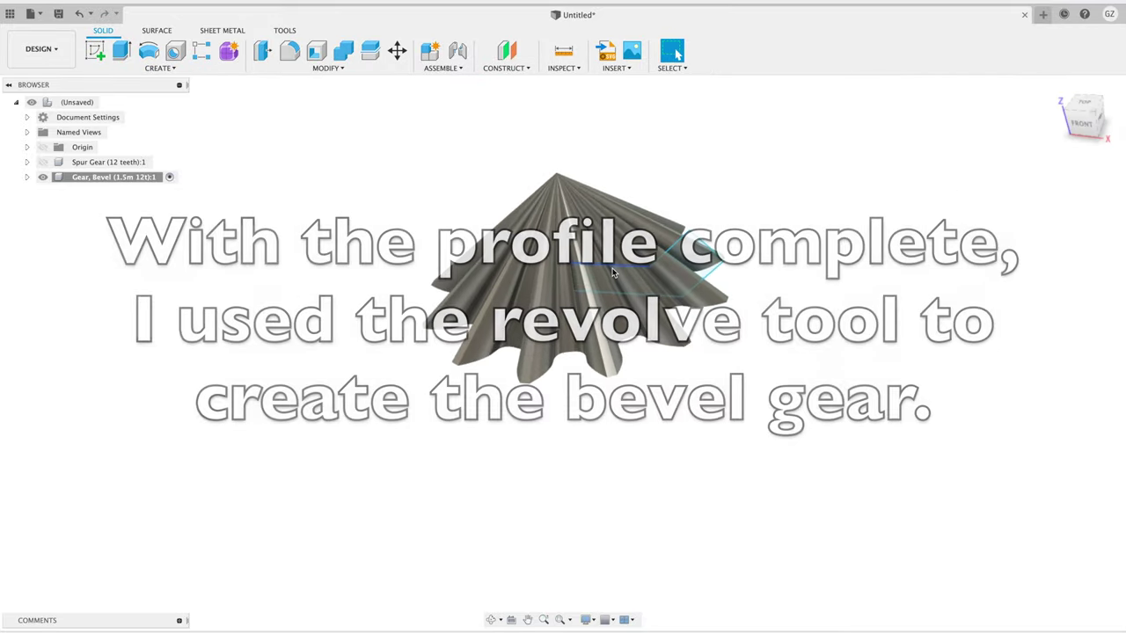
# Revolve the closed profile 360° about the Z axis as an Intersect operation.
pyautogui.click(167, 68)
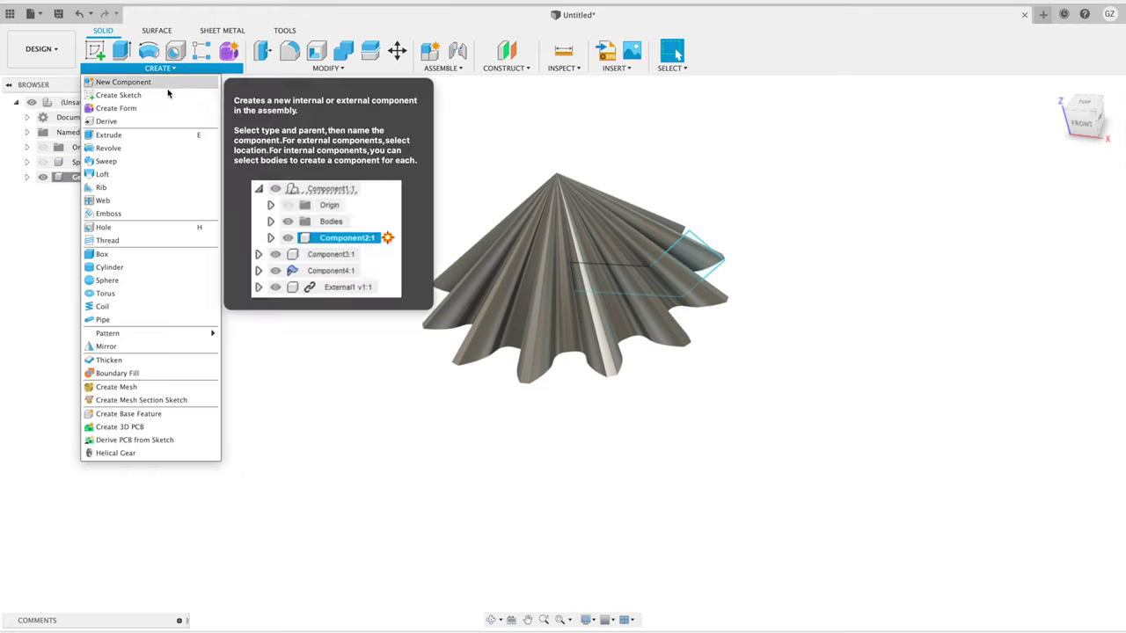
pyautogui.click(151, 147)
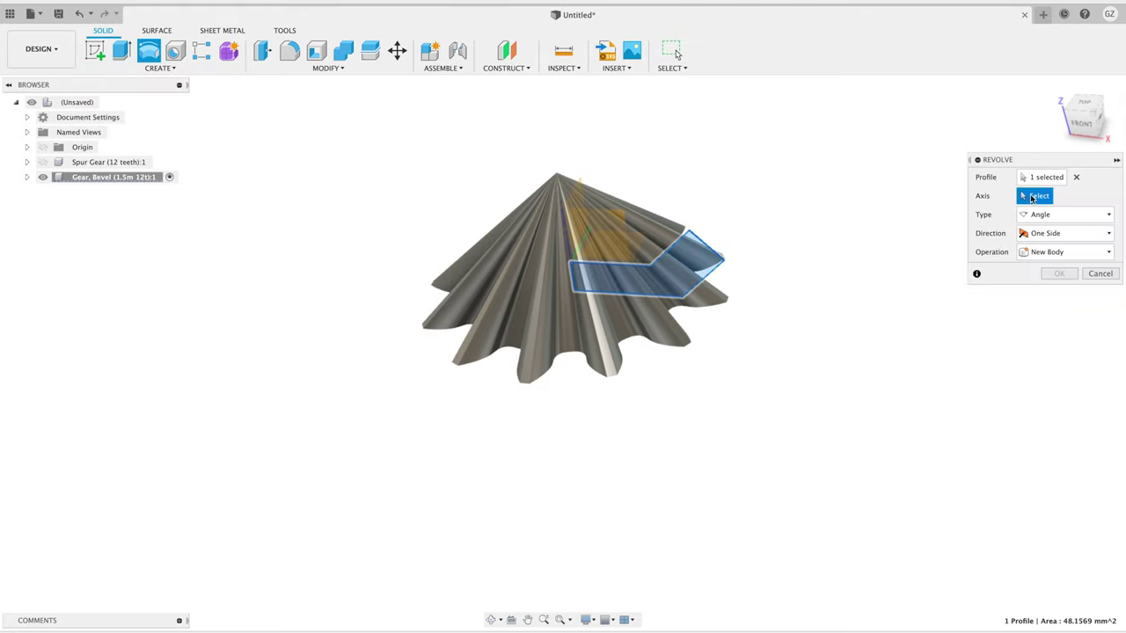
pyautogui.click(564, 227)
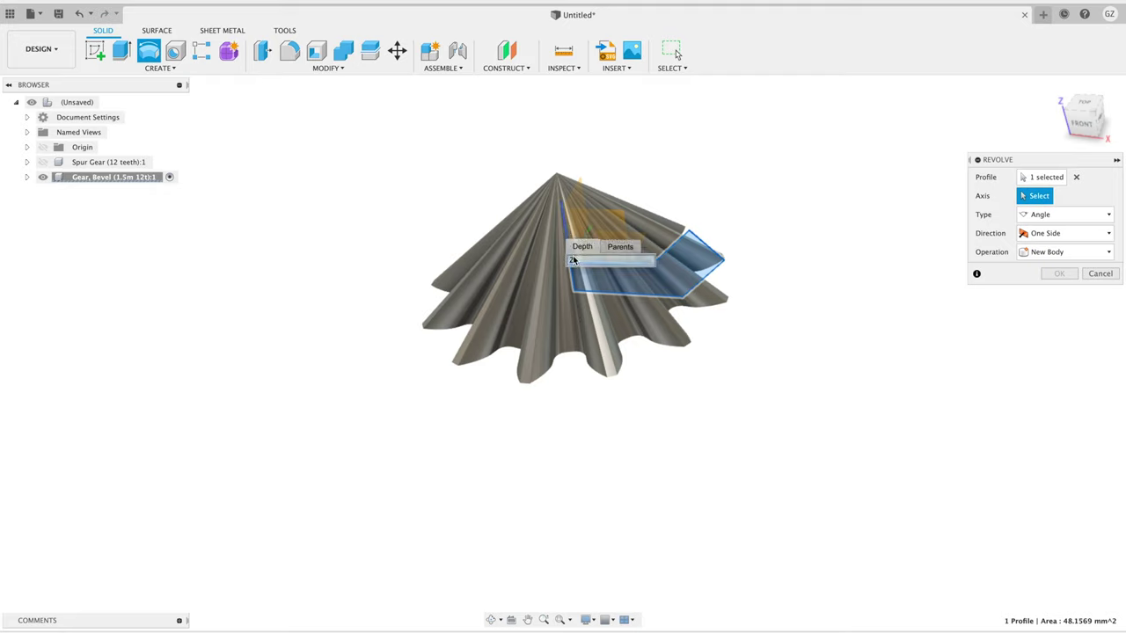
pyautogui.click(576, 262)
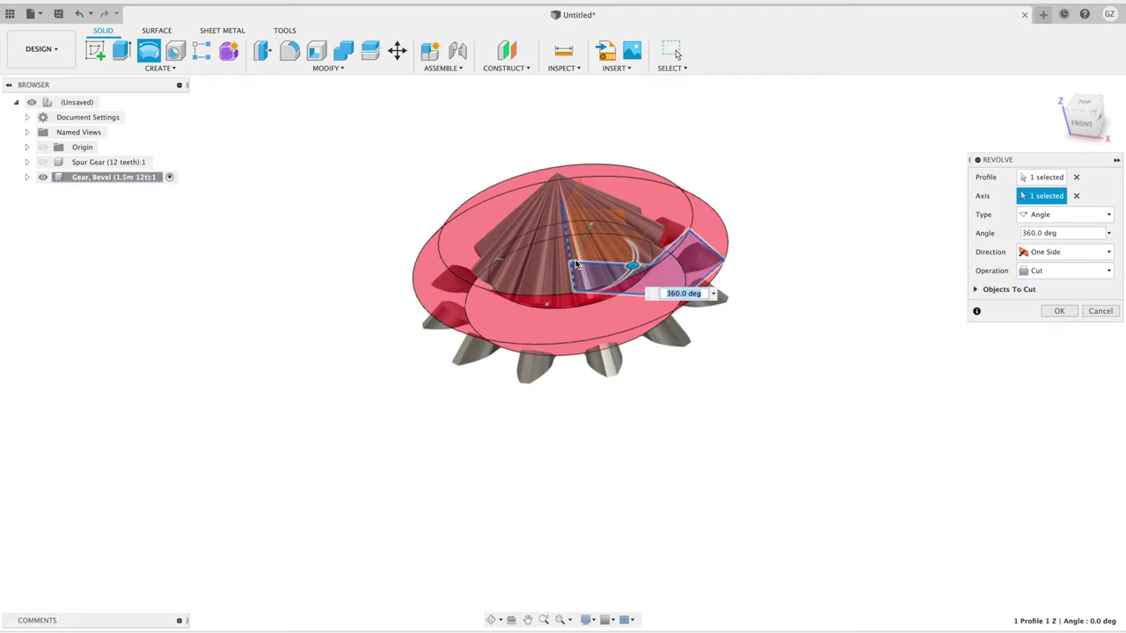
pyautogui.click(1065, 270)
pyautogui.click(1062, 314)
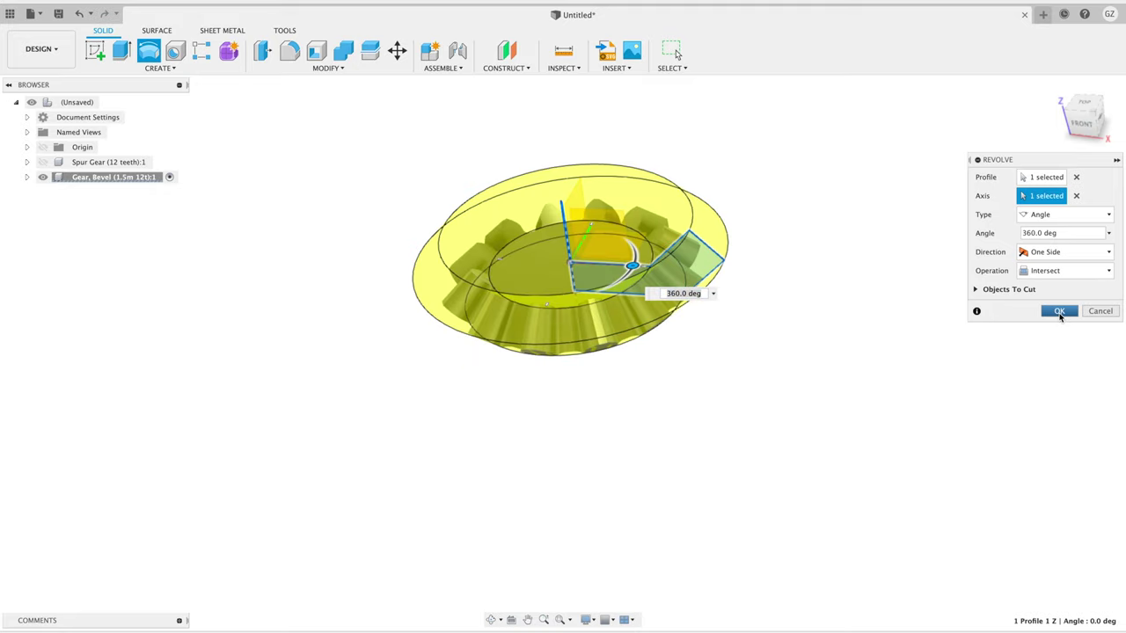
pyautogui.click(1060, 312)
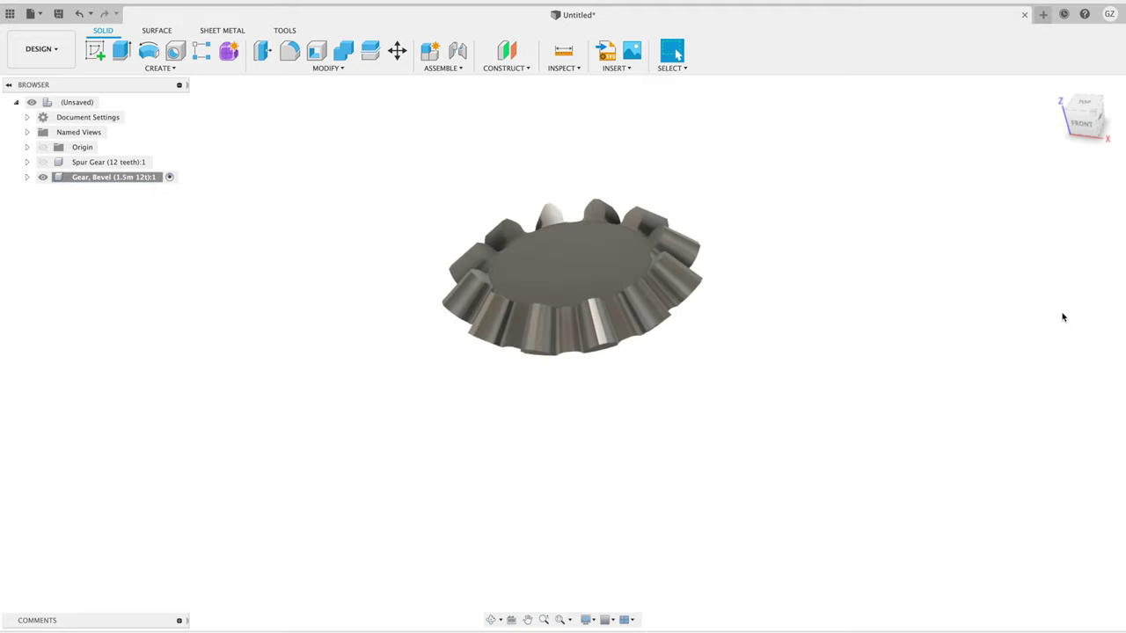
pyautogui.scroll(5, 551, 211)
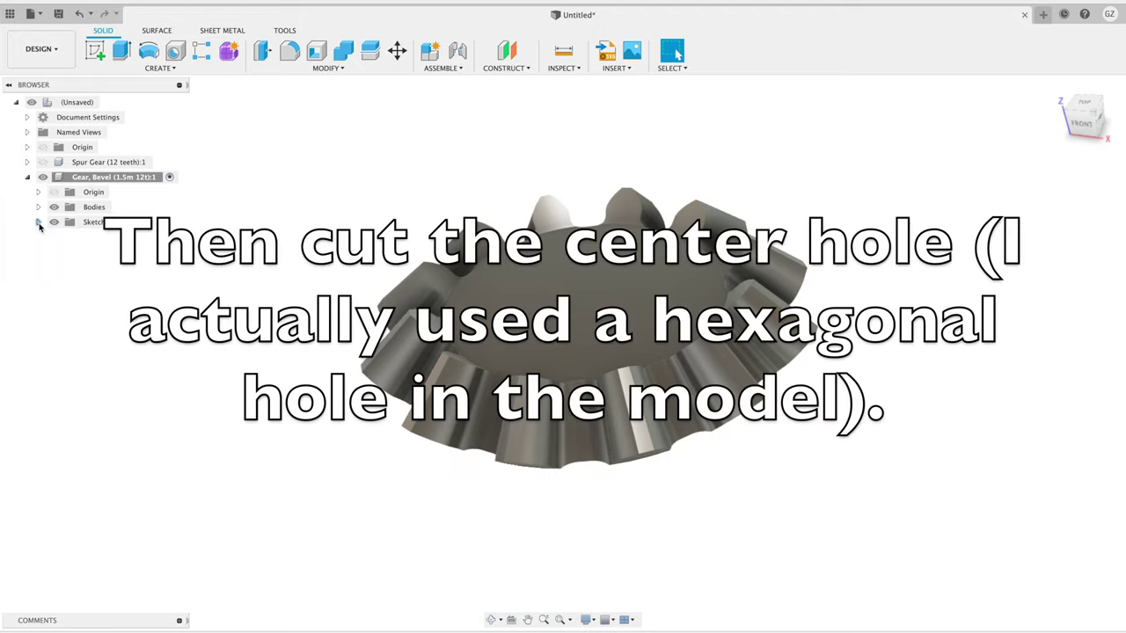
# Press-pull the first sketch's centre circle as a cut with extent All.
pyautogui.click(38, 223)
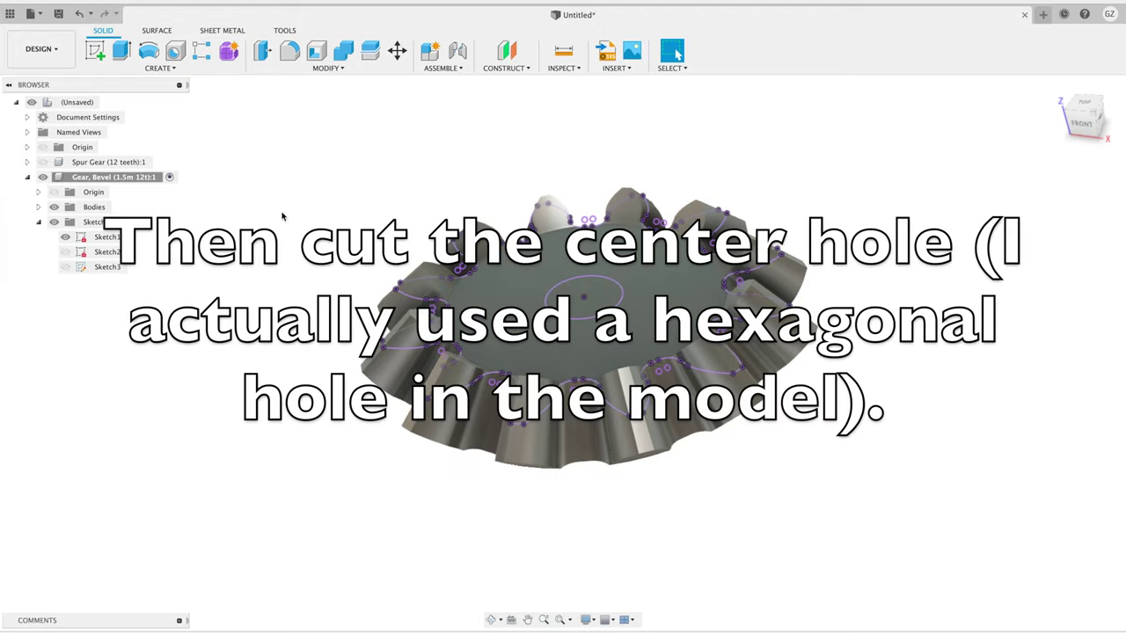
pyautogui.click(327, 68)
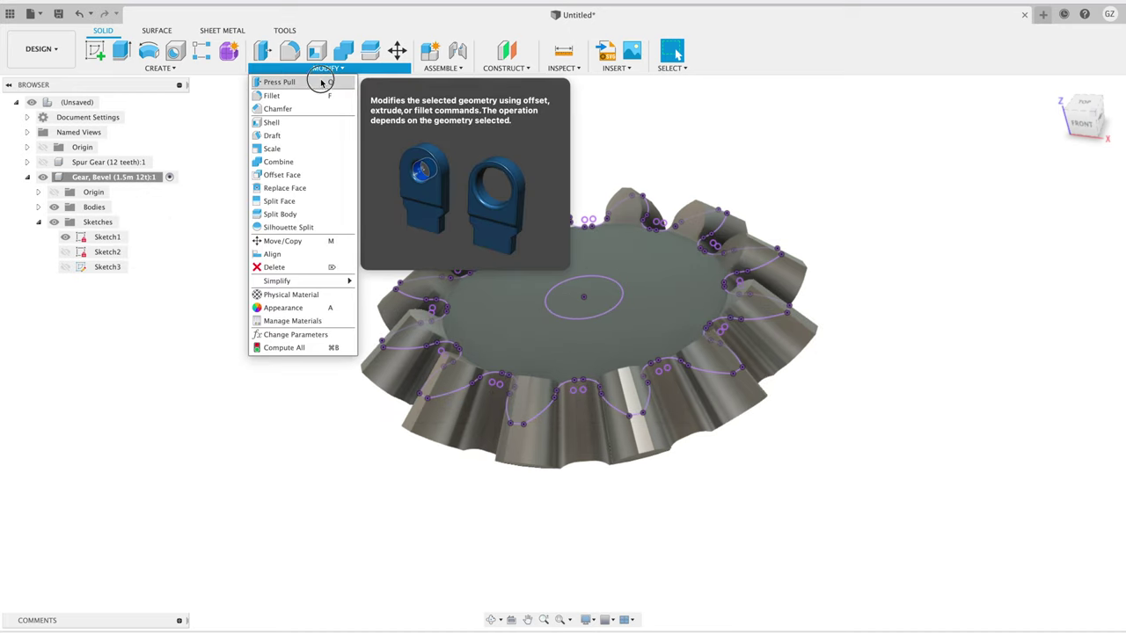
pyautogui.click(285, 79)
pyautogui.click(586, 295)
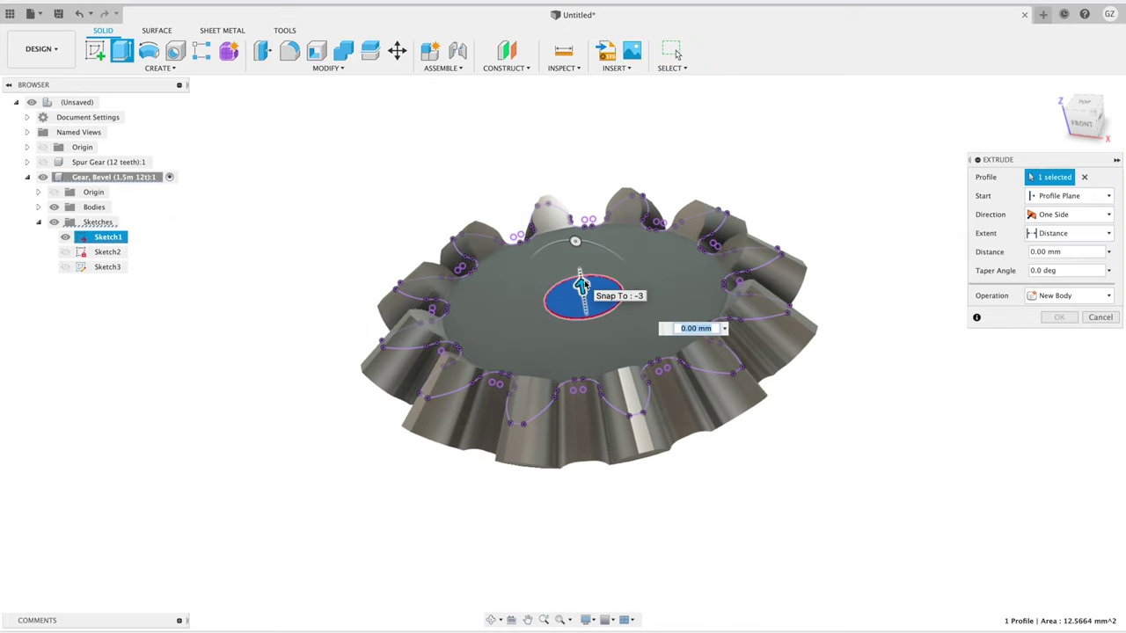
pyautogui.click(1077, 233)
pyautogui.click(1064, 275)
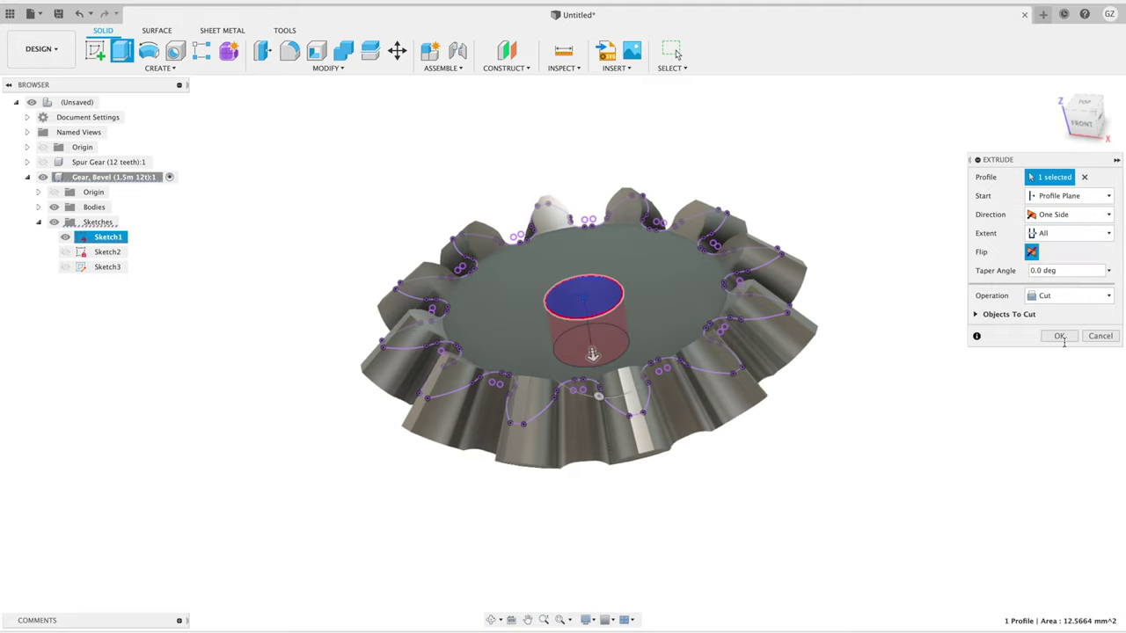
pyautogui.click(1061, 337)
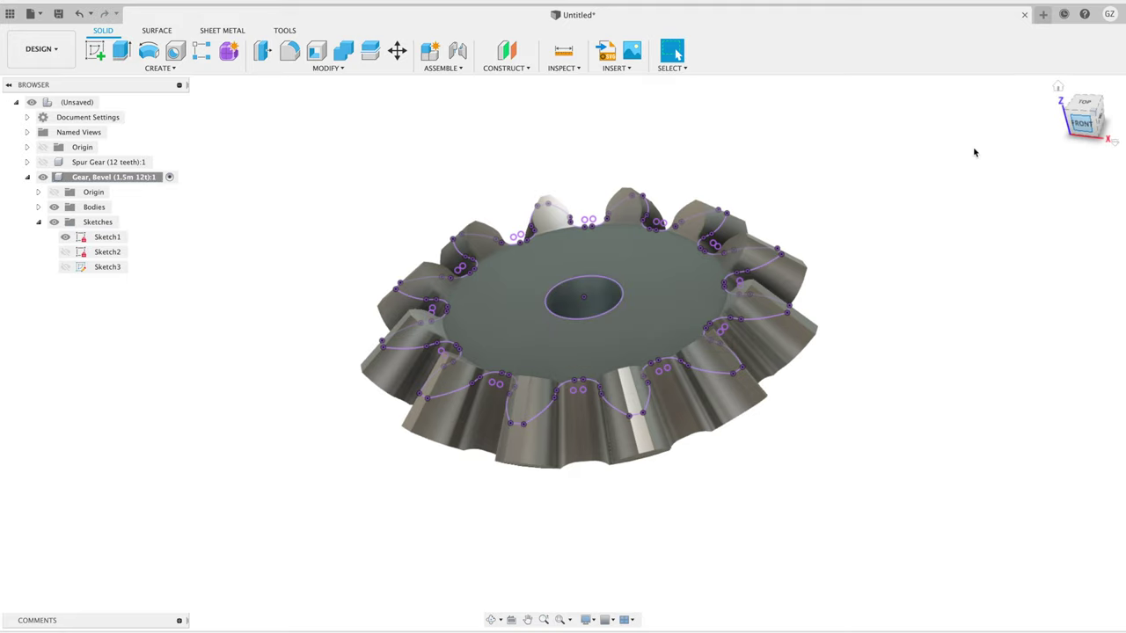
pyautogui.click(1080, 123)
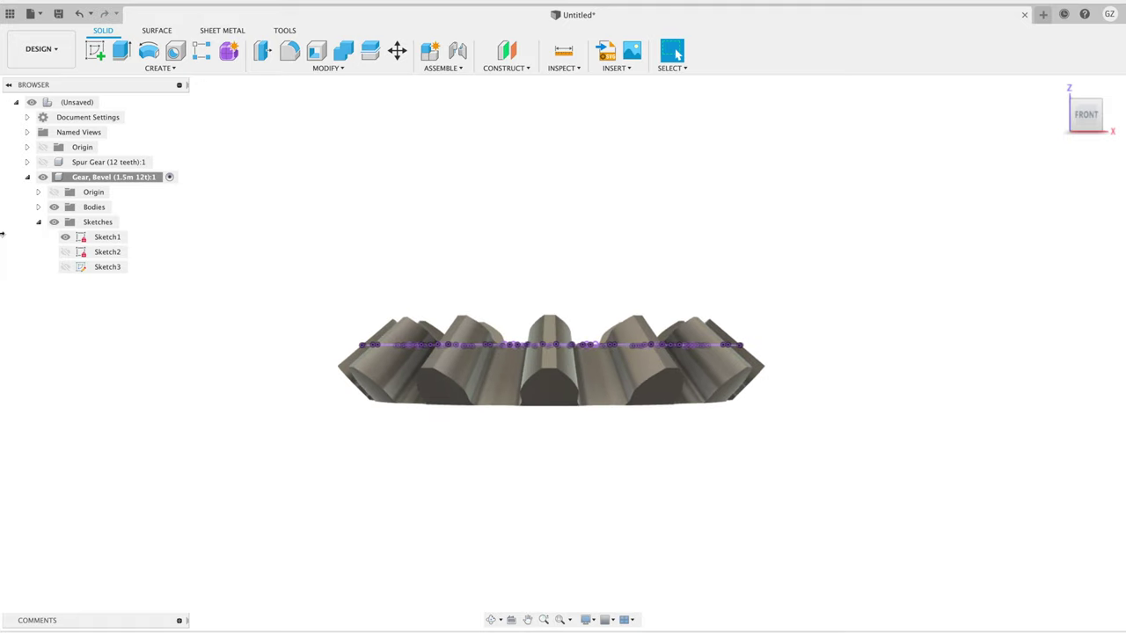
# Hide Sketch1, show Sketch2's vertical guide line, and activate the top-level design.
pyautogui.click(65, 237)
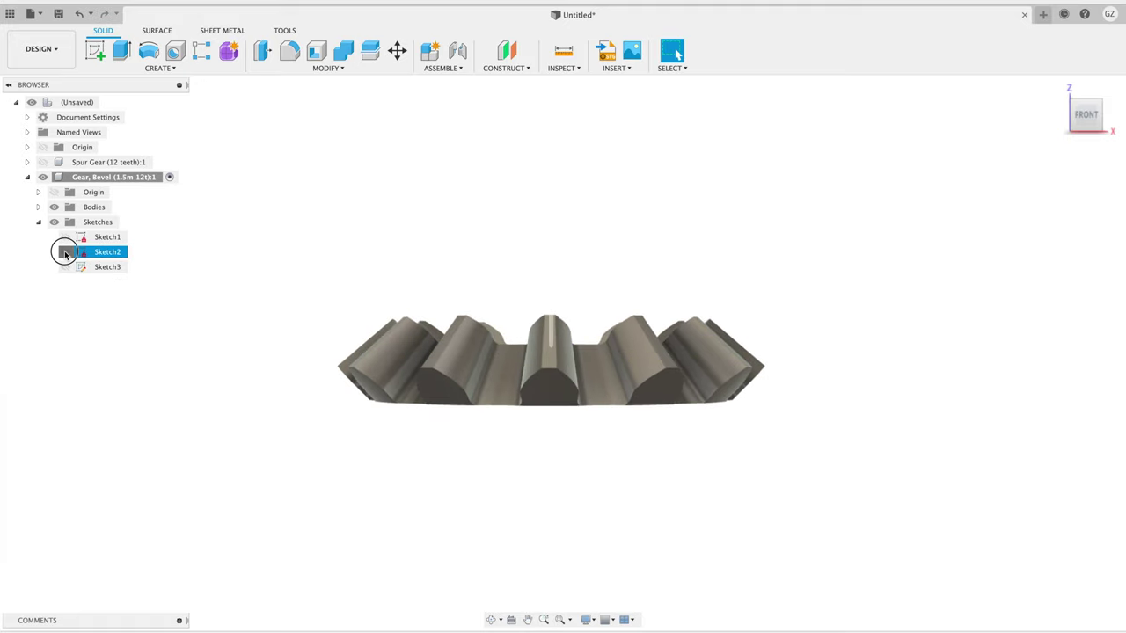
pyautogui.click(65, 252)
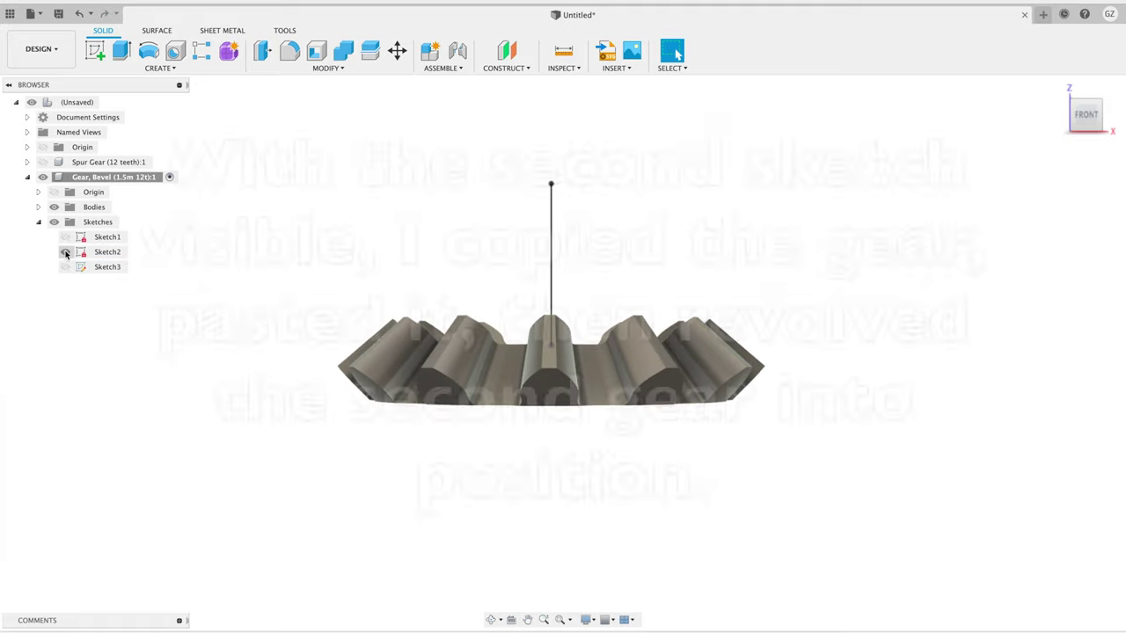
pyautogui.click(97, 104)
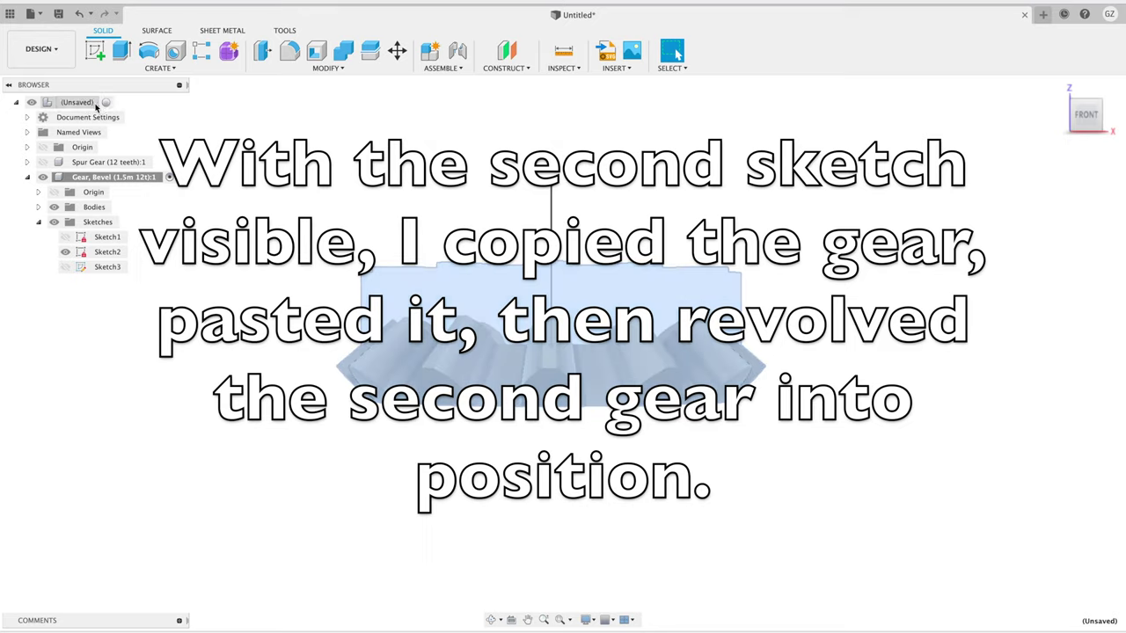
pyautogui.click(108, 102)
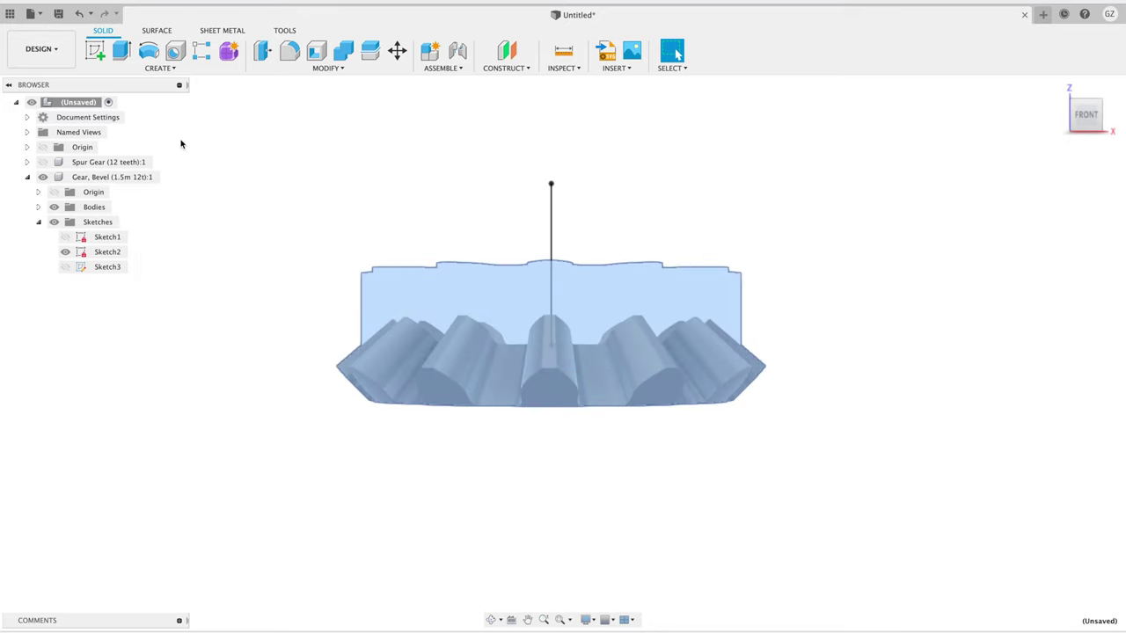
# Copy the Gear, Bevel component and paste it as a new component.
pyautogui.rightClick(118, 179)
pyautogui.click(156, 393)
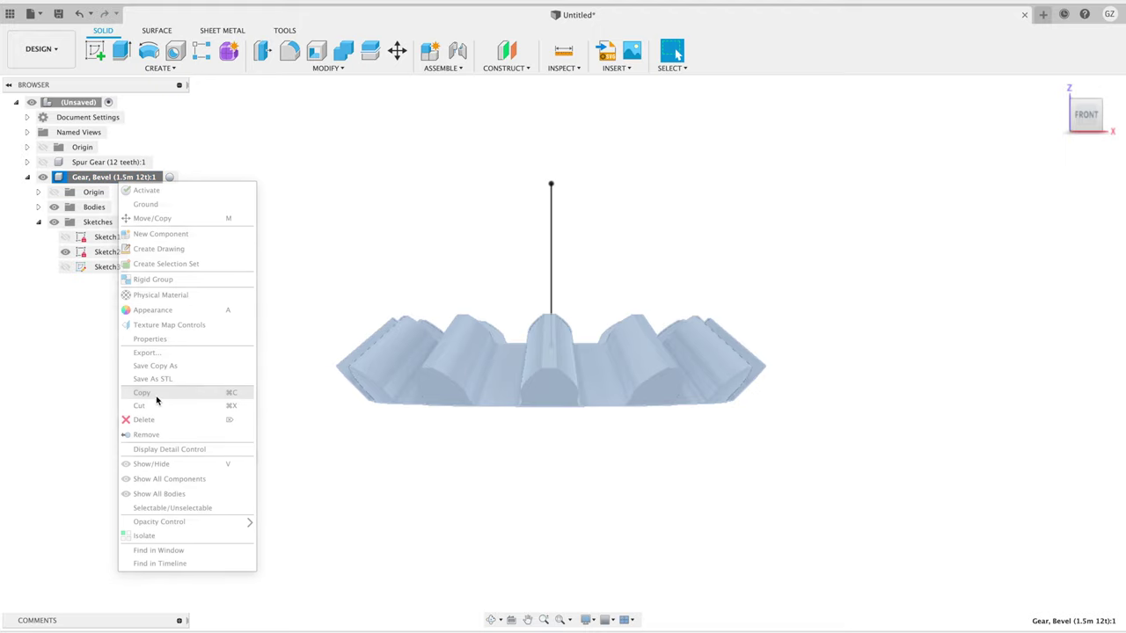
pyautogui.rightClick(237, 143)
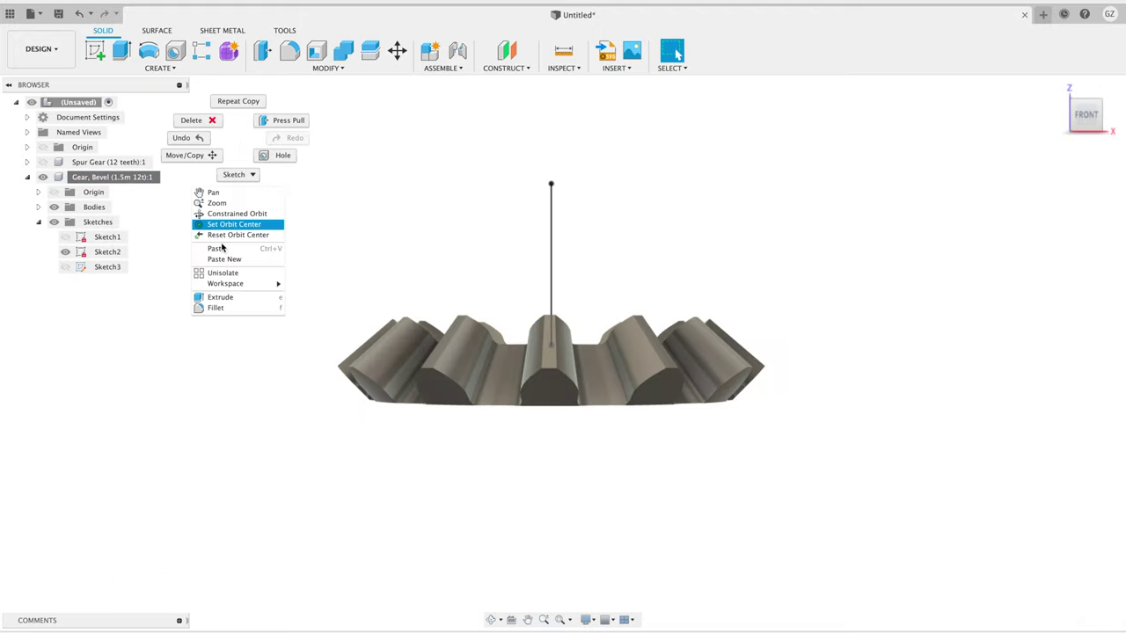
pyautogui.click(222, 254)
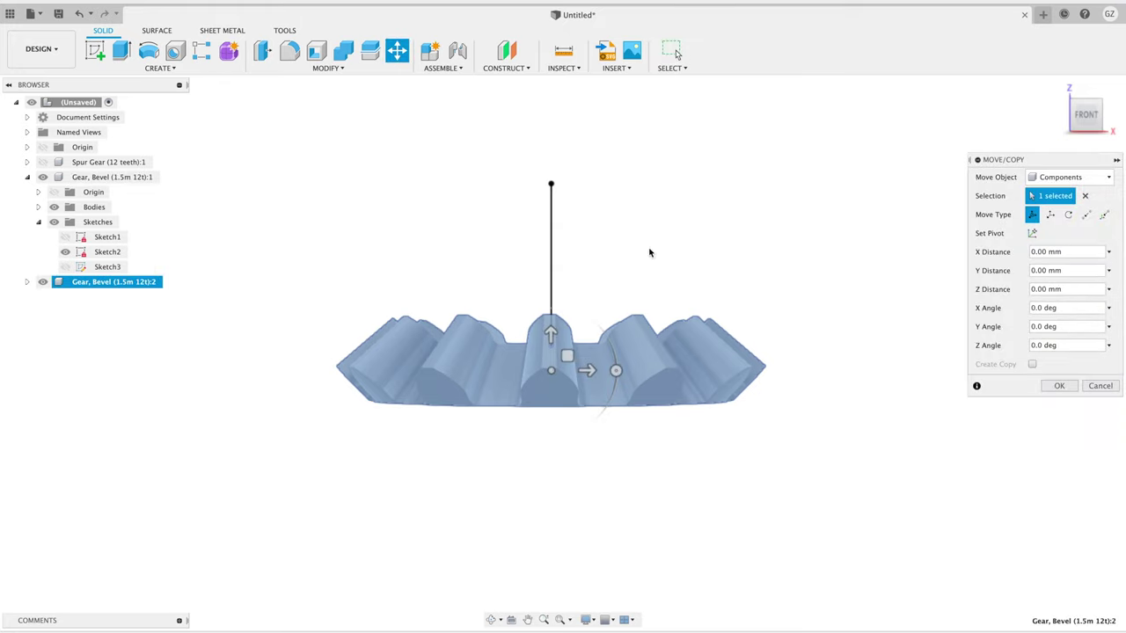
# Set the pivot at the guide line's top end and rotate the copied gear 90° upright about Z.
pyautogui.click(1034, 233)
pyautogui.click(551, 185)
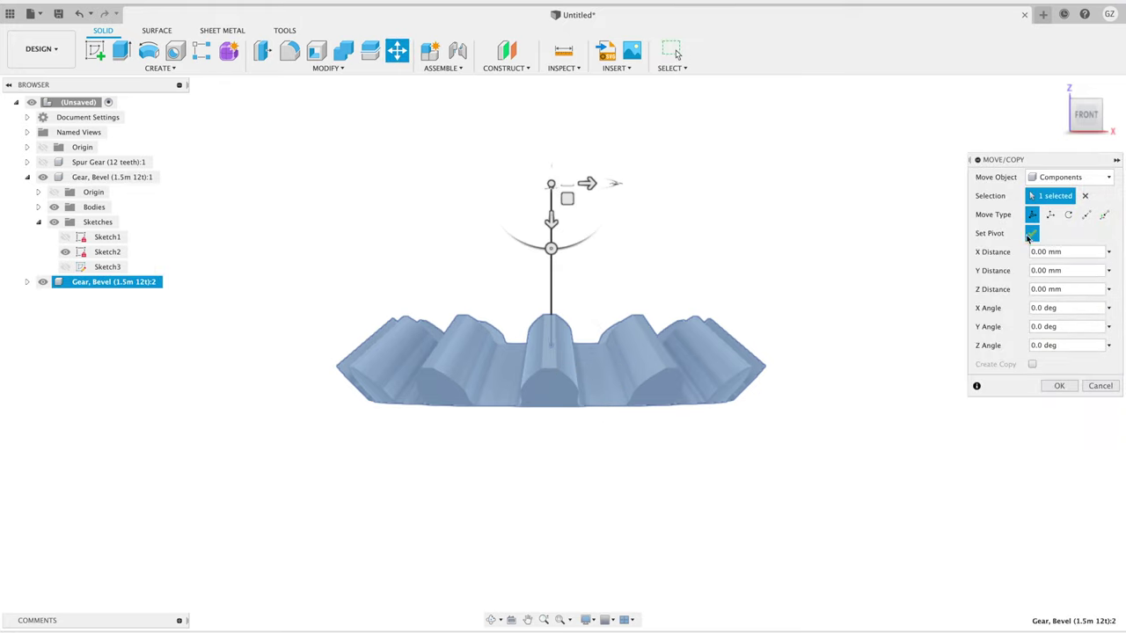
pyautogui.click(1031, 233)
pyautogui.moveTo(574, 238); pyautogui.dragTo(484, 189)
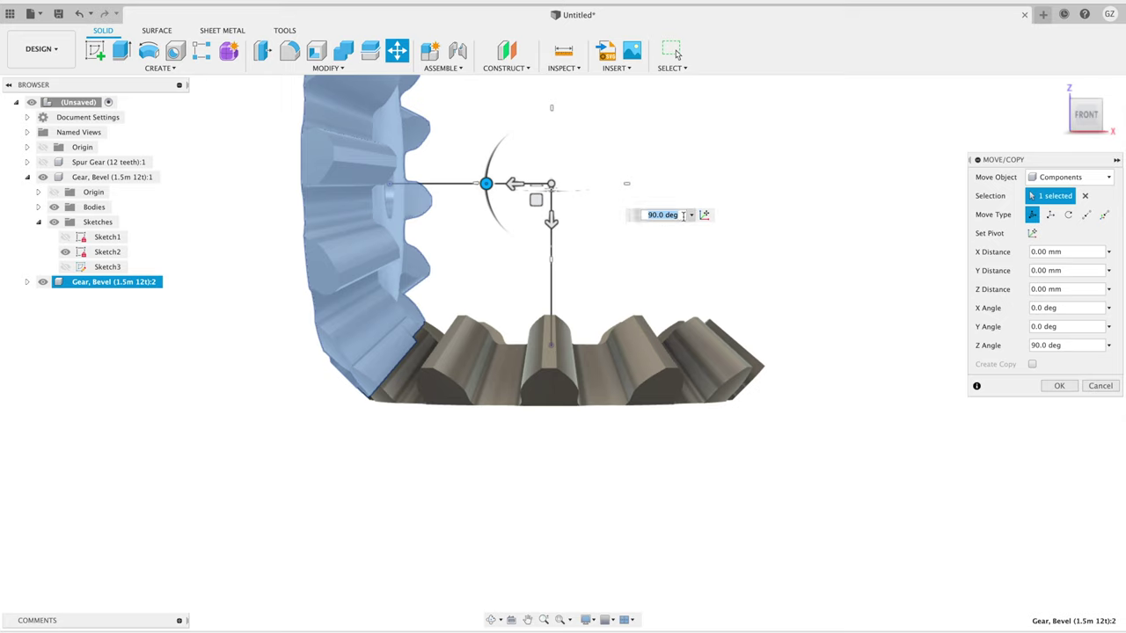
# Spin the copied gear 360/24° about its axis to mesh, then hide Sketch2.
pyautogui.moveTo(1082, 110); pyautogui.dragTo(924, 118)
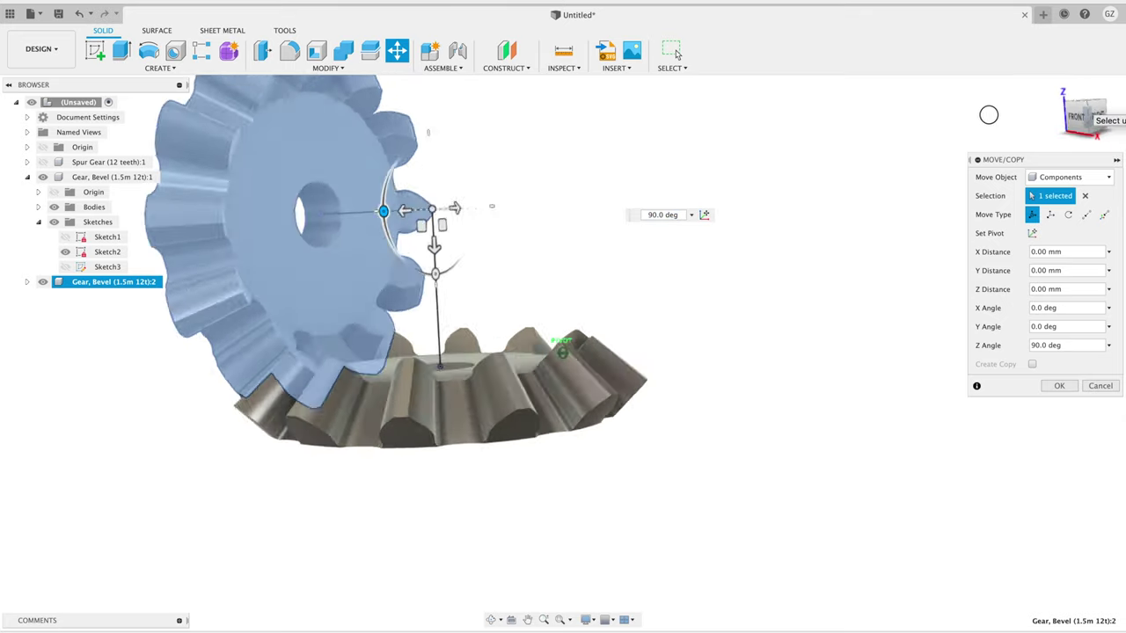
pyautogui.click(1089, 117)
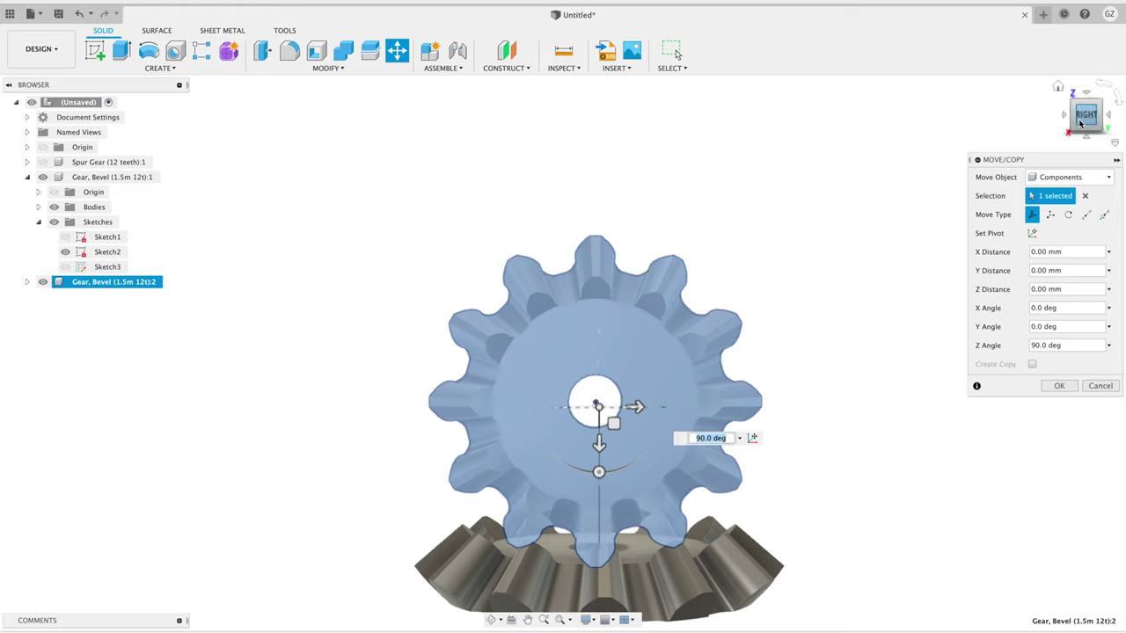
pyautogui.moveTo(1080, 123); pyautogui.dragTo(1081, 145)
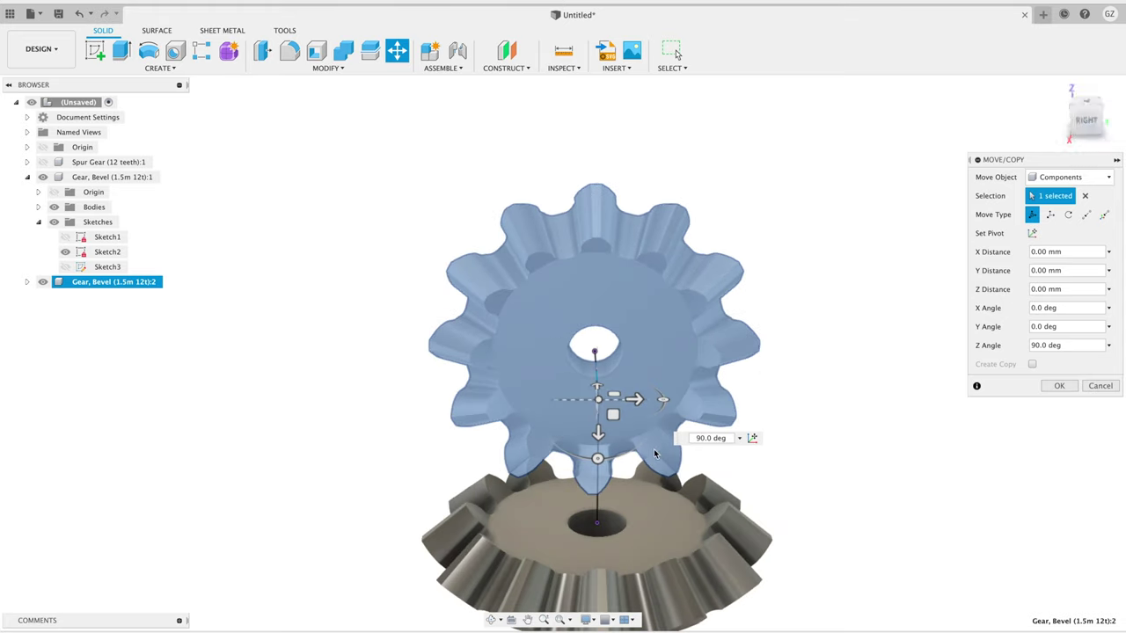
pyautogui.moveTo(597, 458); pyautogui.dragTo(590, 457)
pyautogui.write('360')
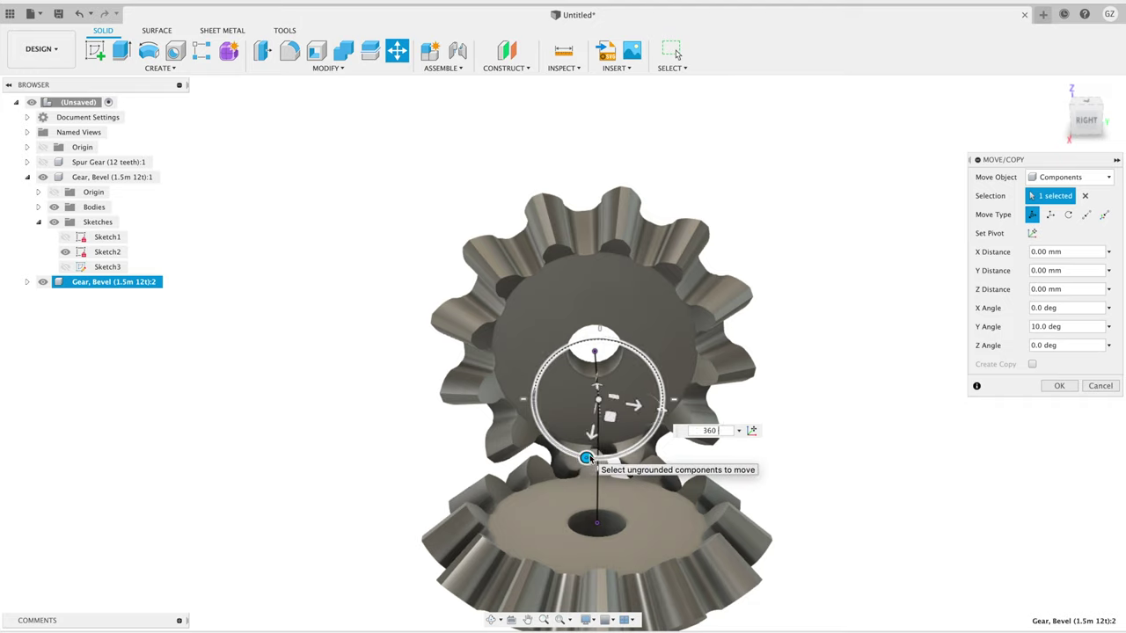
pyautogui.press('Return')
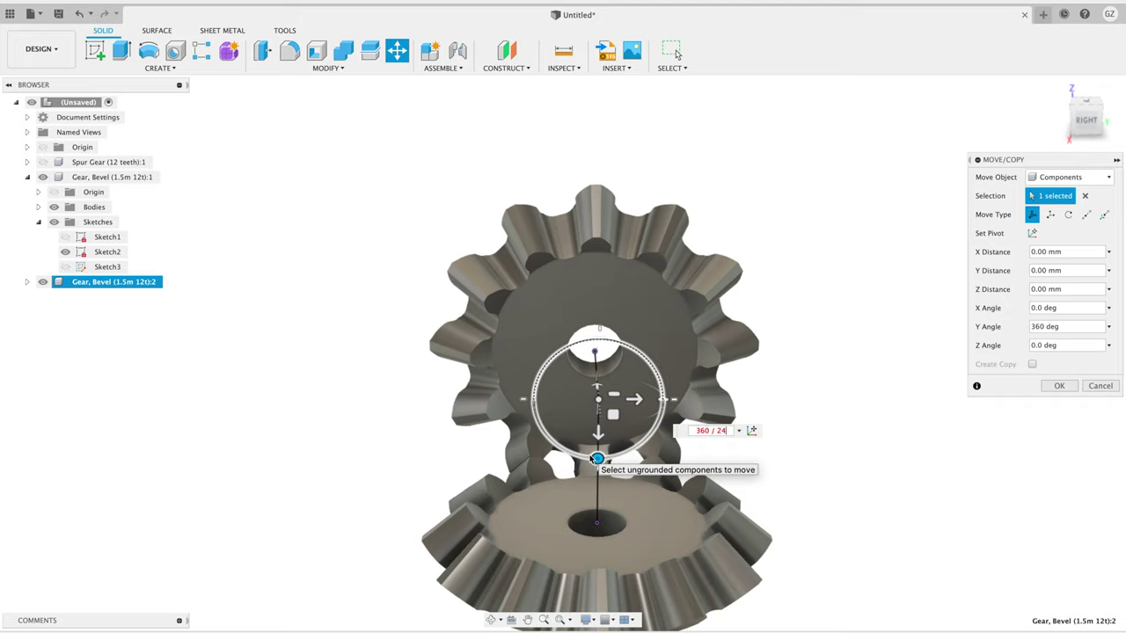
pyautogui.press('Return')
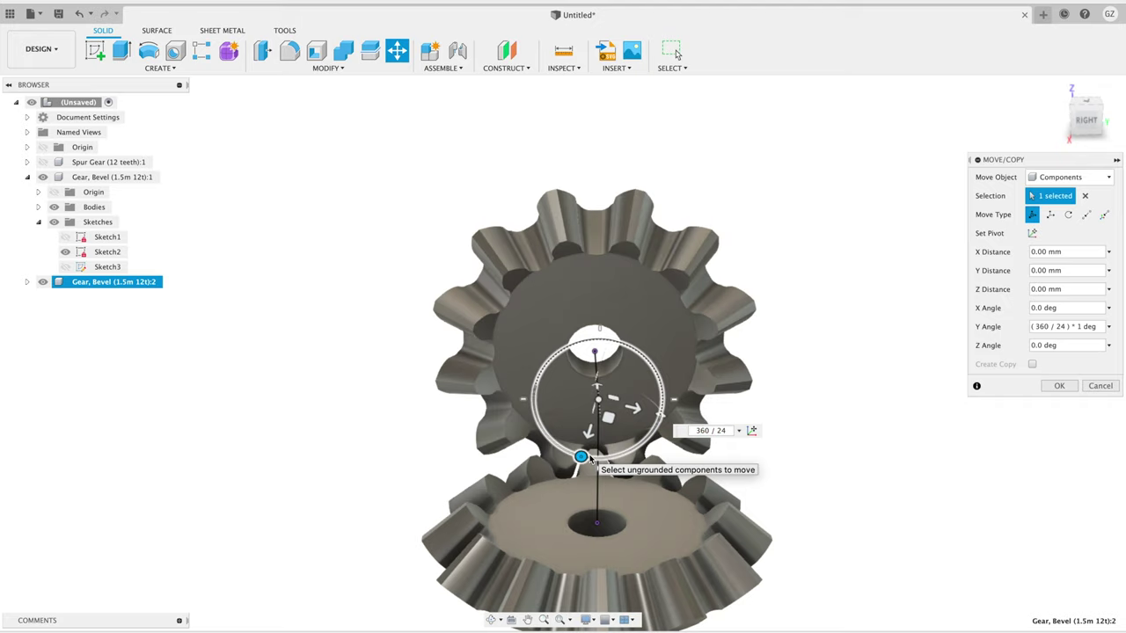
pyautogui.press('Return')
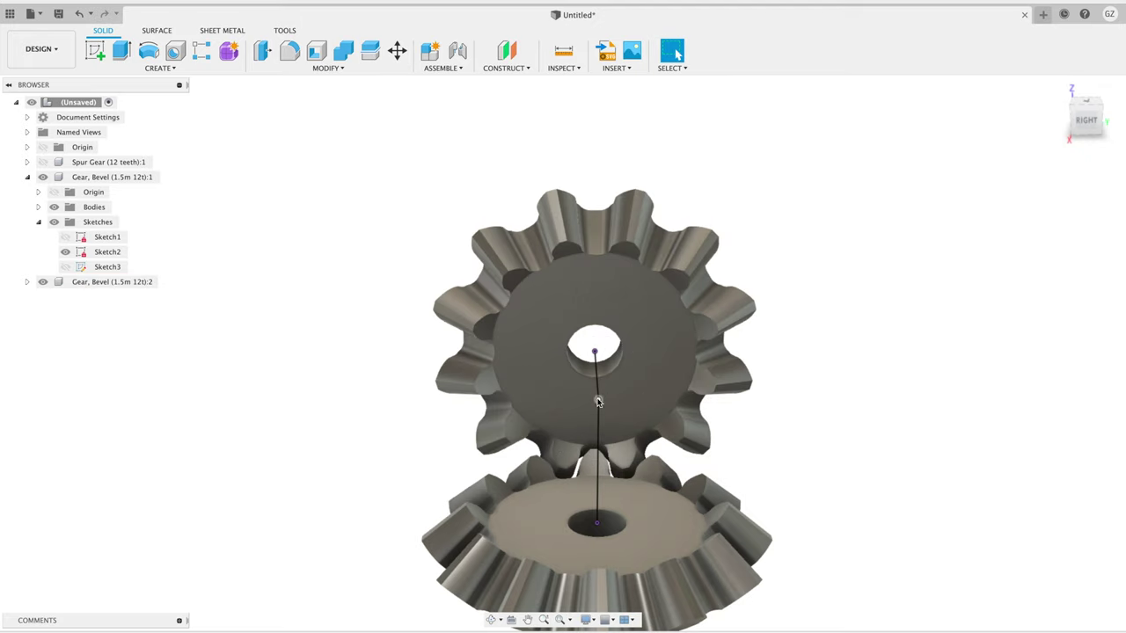
pyautogui.click(65, 251)
pyautogui.keyDown('shift'); pyautogui.moveTo(563, 346); pyautogui.dragTo(672, 365, button='middle'); pyautogui.keyUp('shift')
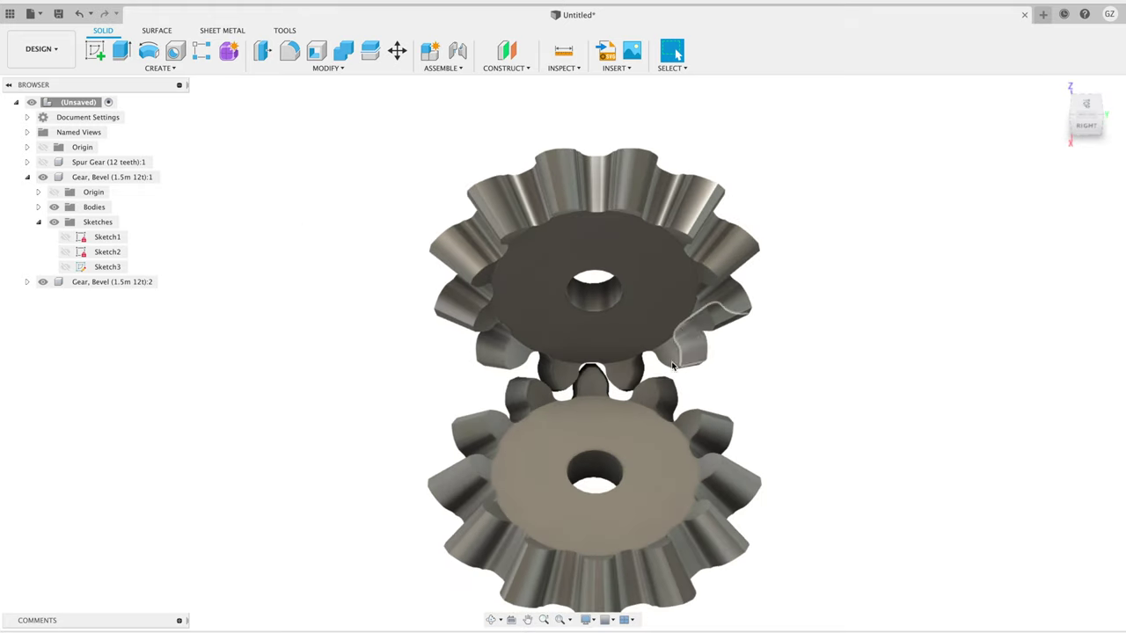
pyautogui.scroll(5, 497, 368)
pyautogui.scroll(2, 510, 365)
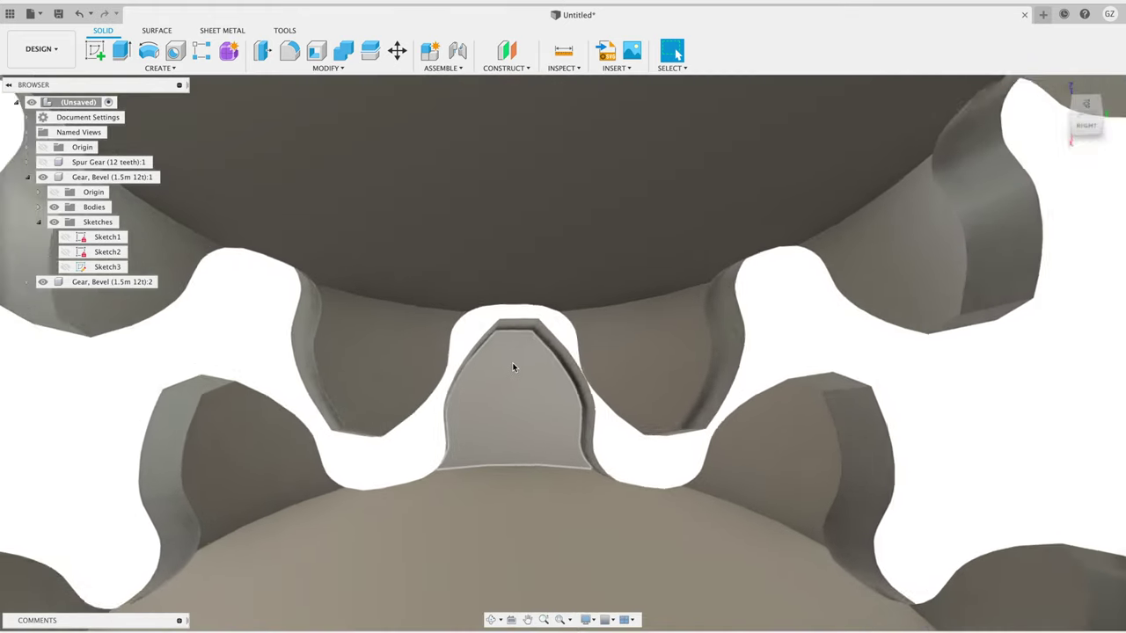
pyautogui.scroll(-10, 511, 362)
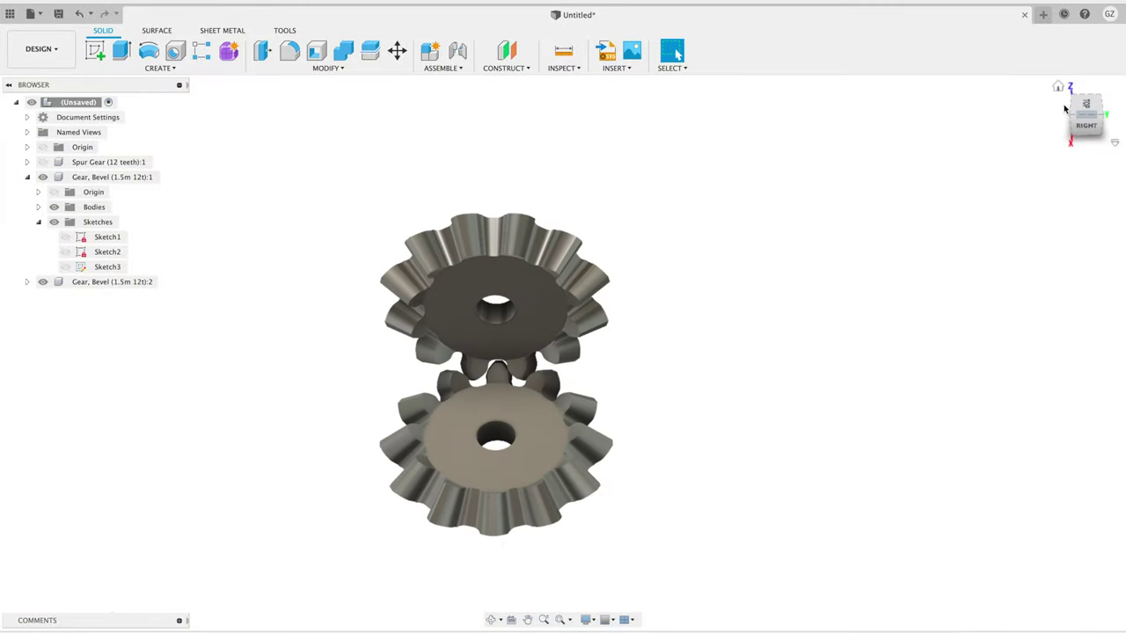
pyautogui.click(1073, 121)
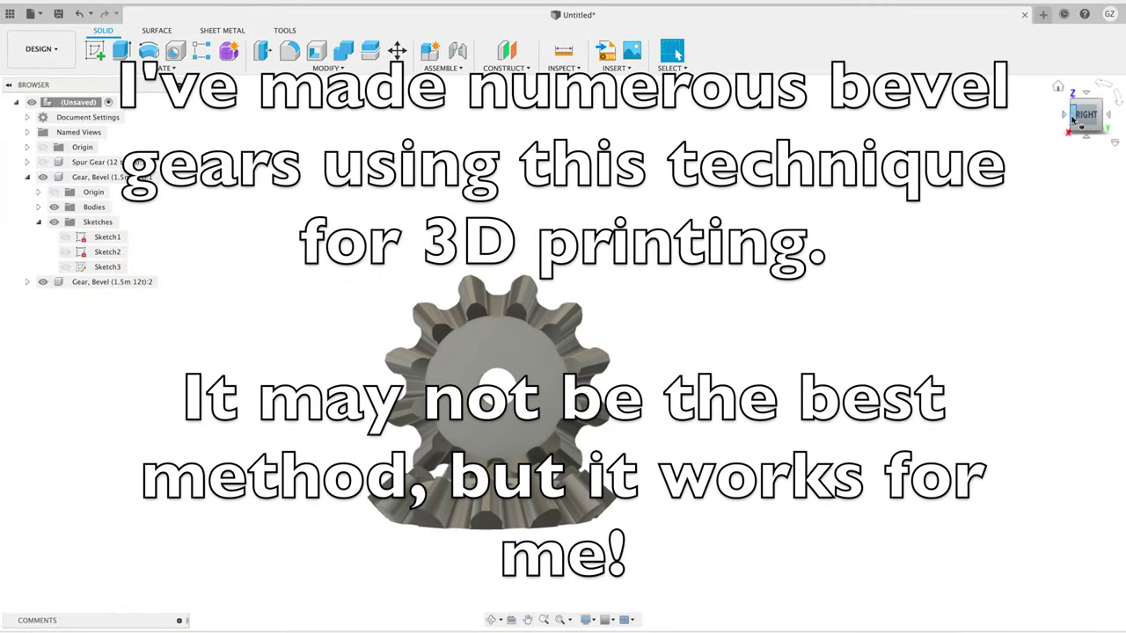
pyautogui.click(1095, 101)
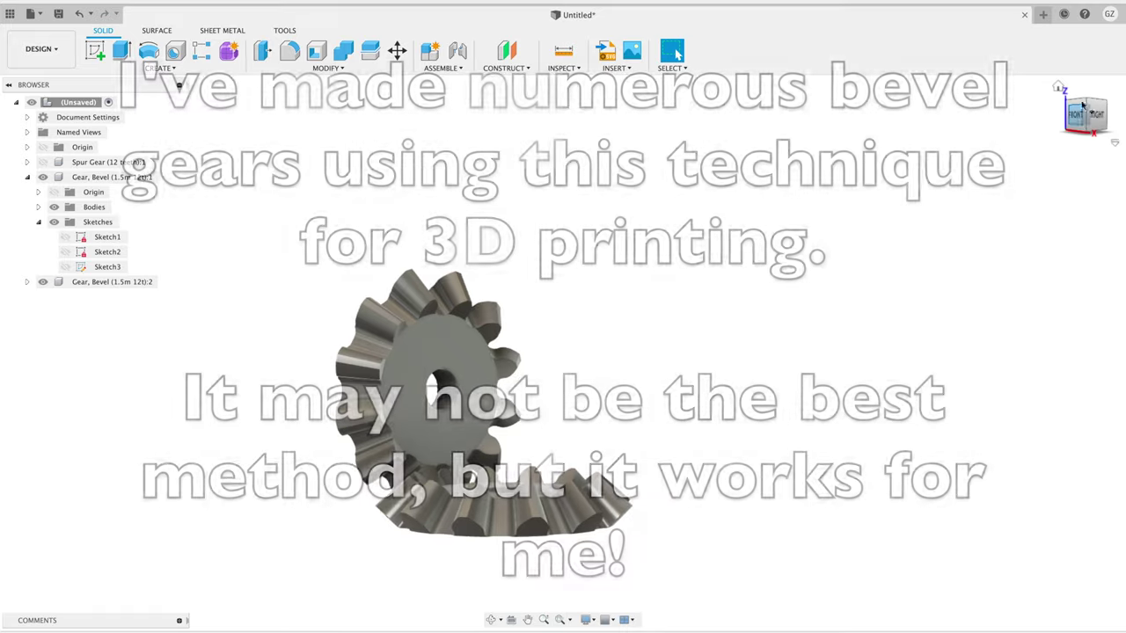
pyautogui.click(1088, 103)
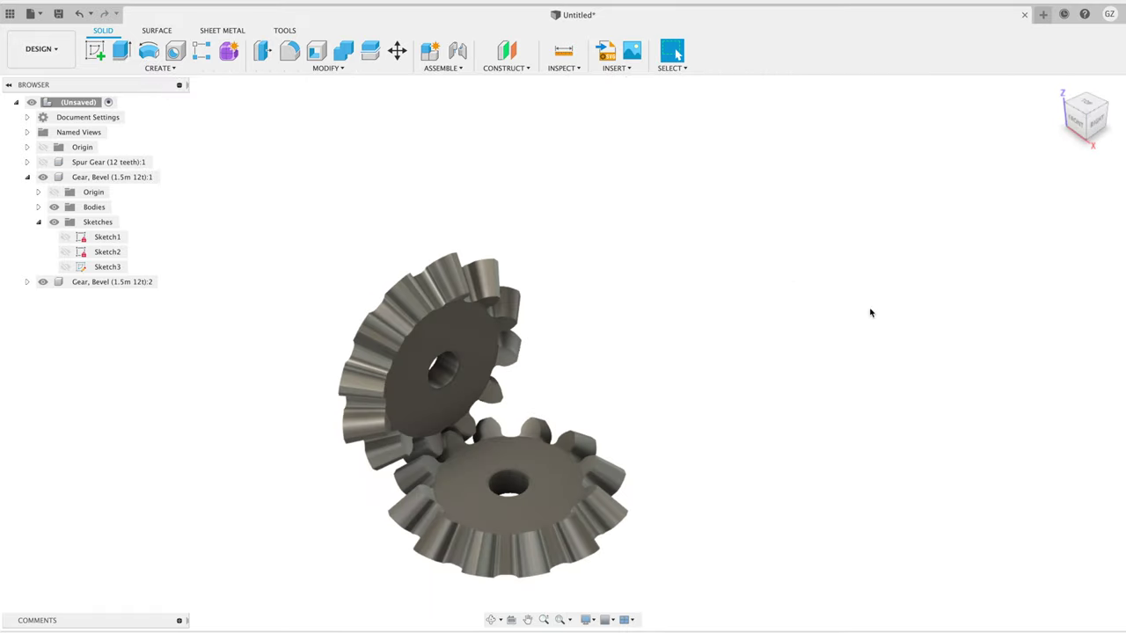
pyautogui.click(559, 620)
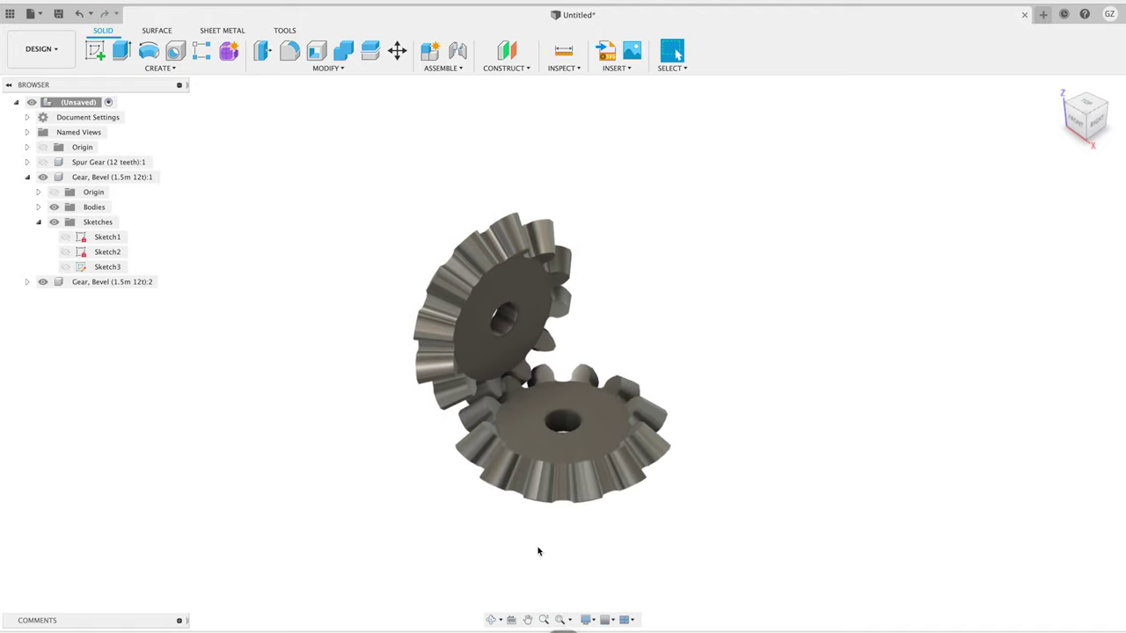
pyautogui.scroll(2, 513, 504)
pyautogui.scroll(2, 522, 481)
pyautogui.moveTo(522, 476); pyautogui.dragTo(519, 523, button='middle')
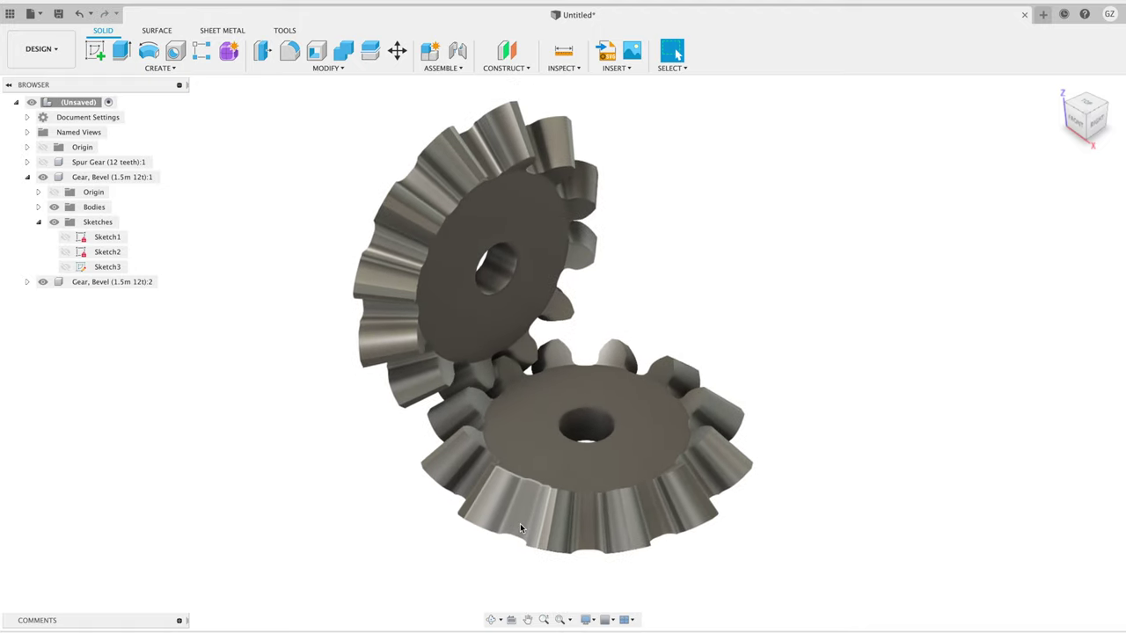